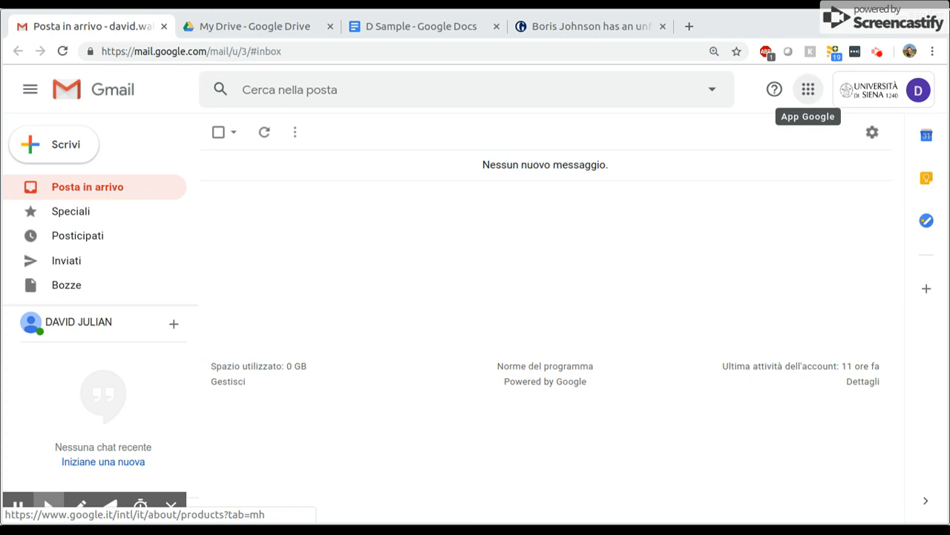
Open Google Drive from the apps launcher, dismiss the welcome dialog, and create a new Google Docs document
{"action": "left_click", "coordinate": [809, 90]}
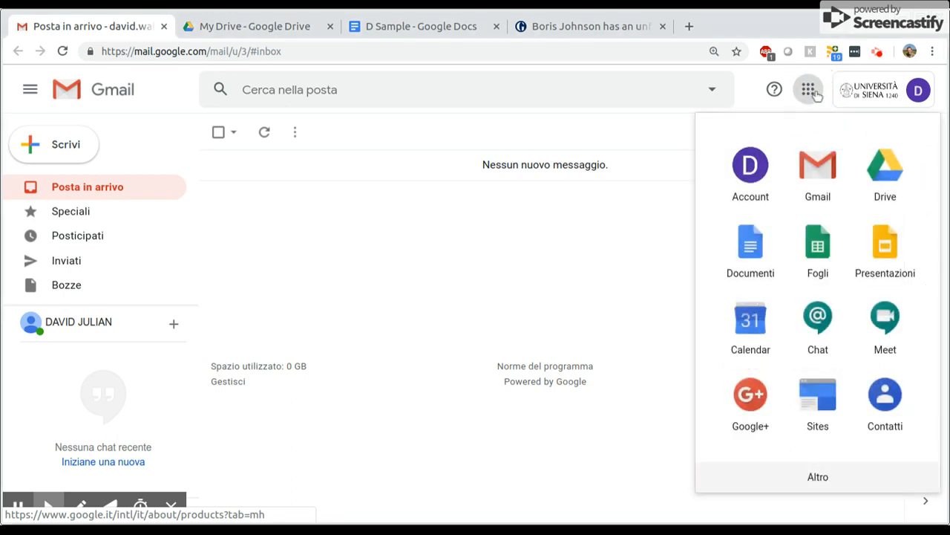
{"action": "left_click", "coordinate": [880, 167]}
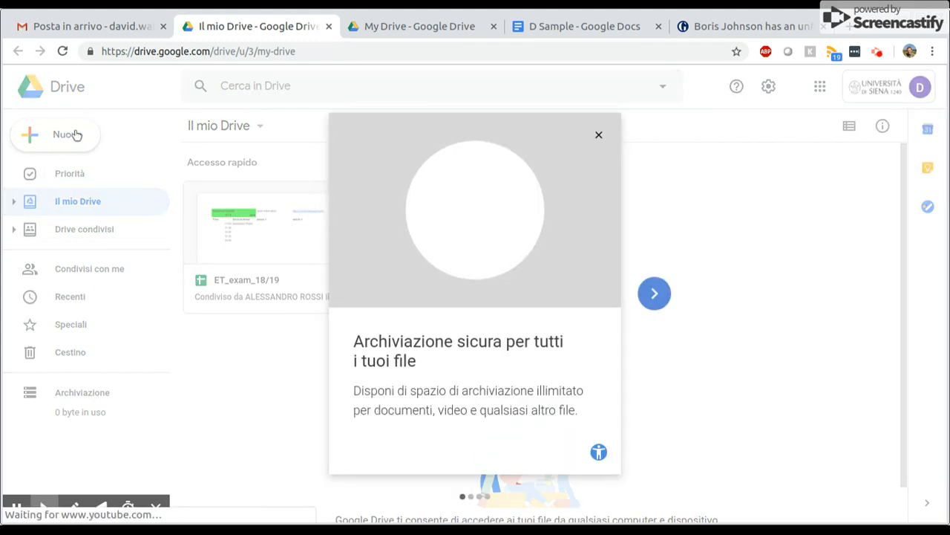
{"action": "left_click", "coordinate": [598, 134]}
{"action": "left_click", "coordinate": [79, 132]}
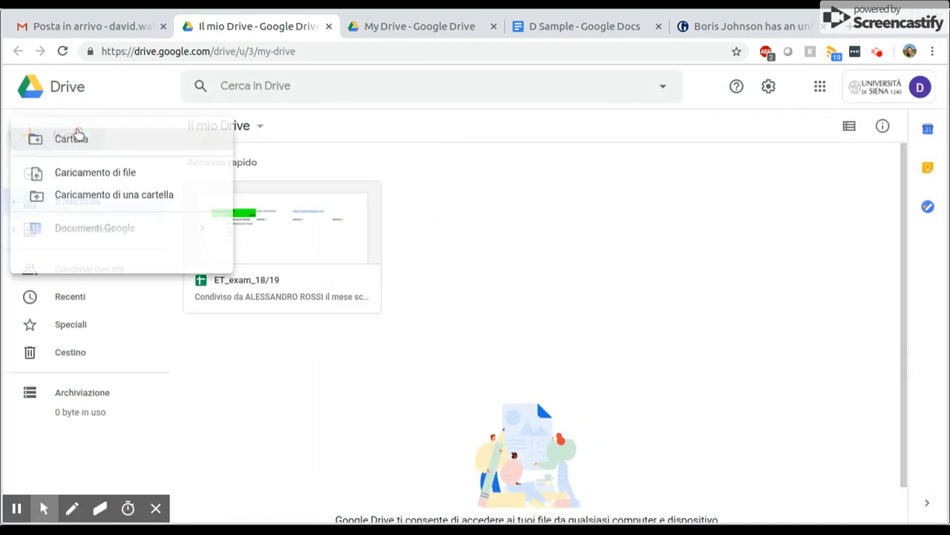
{"action": "left_click", "coordinate": [94, 235]}
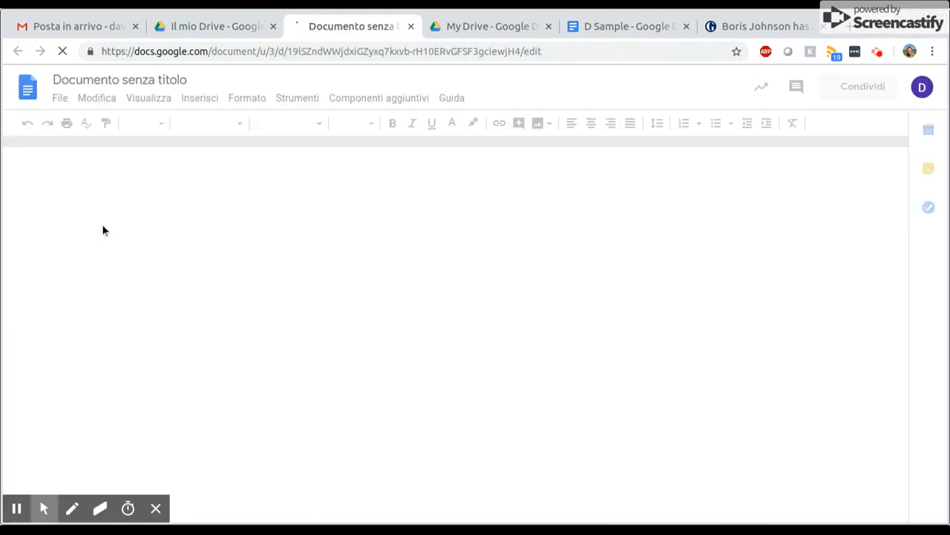
Rename the untitled document with the student's full name followed by 14.11.19
{"action": "left_click", "coordinate": [137, 80]}
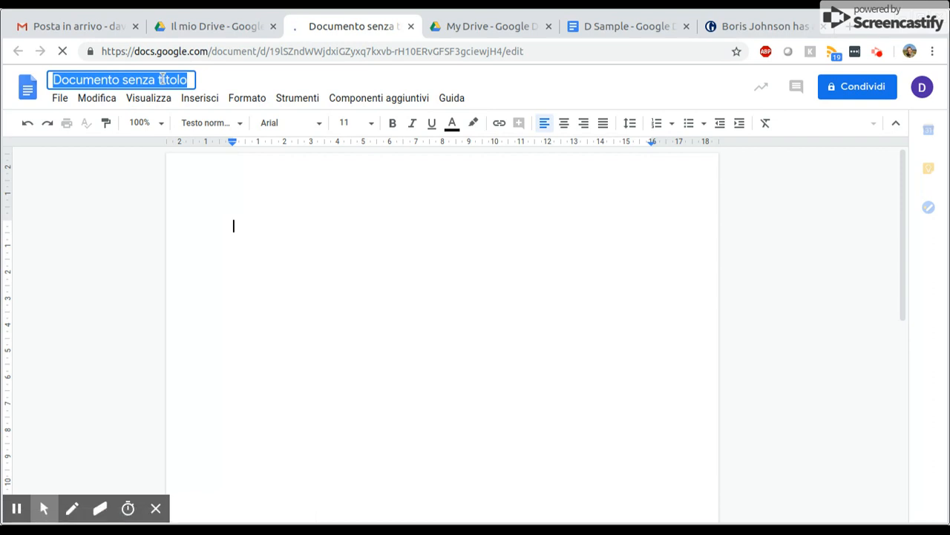
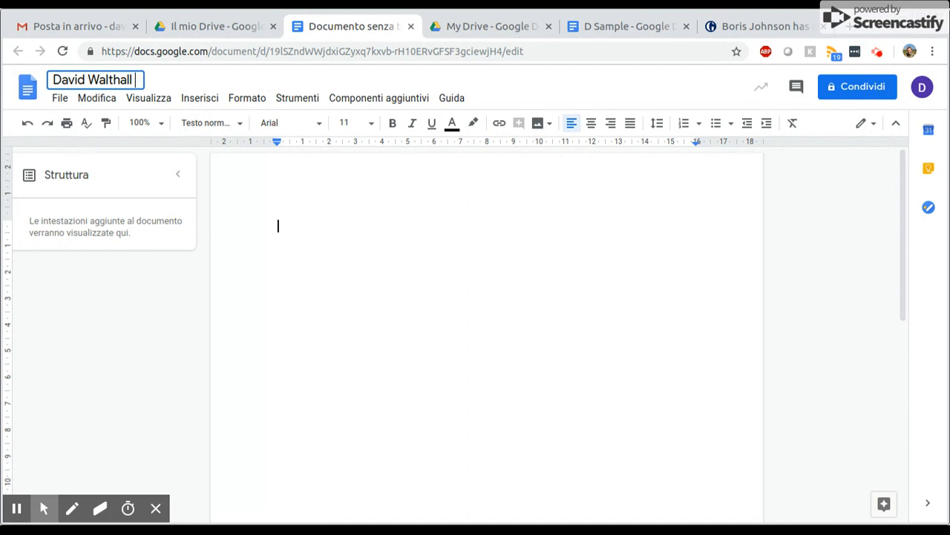
{"action": "type", "text": " 14.11.19"}
{"action": "left_click", "coordinate": [396, 236]}
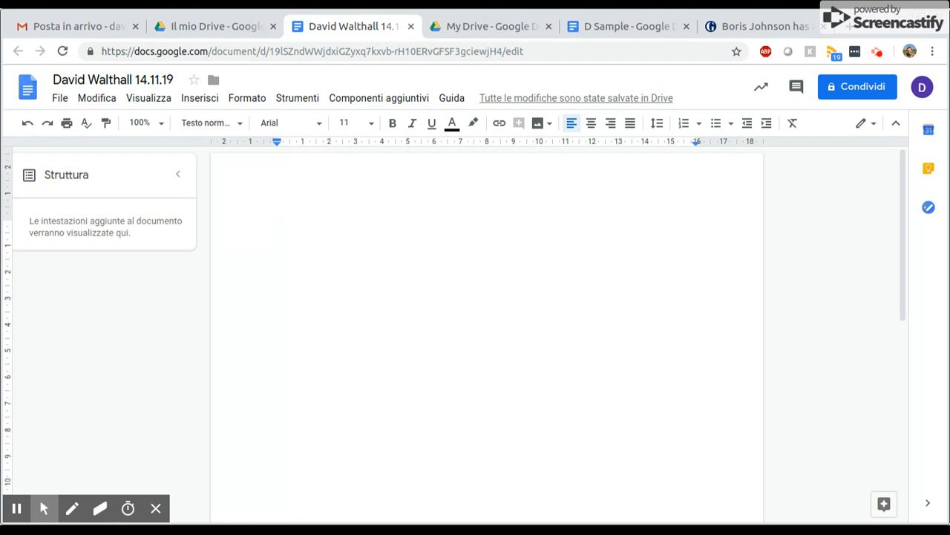
Copy the Guardian article's web address and paste it as a link at the top of the document
{"action": "left_click", "coordinate": [757, 26]}
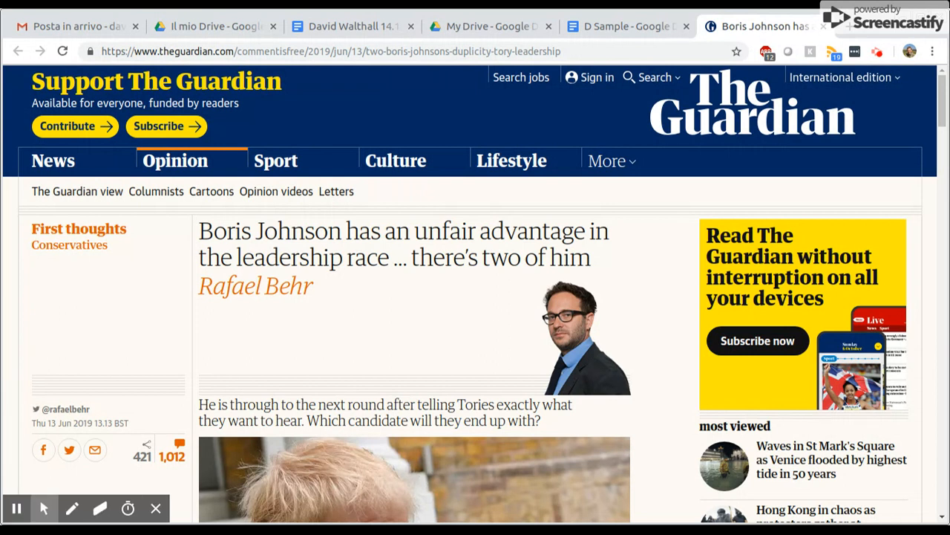
{"action": "left_click", "coordinate": [570, 51]}
{"action": "key", "text": "ctrl+c"}
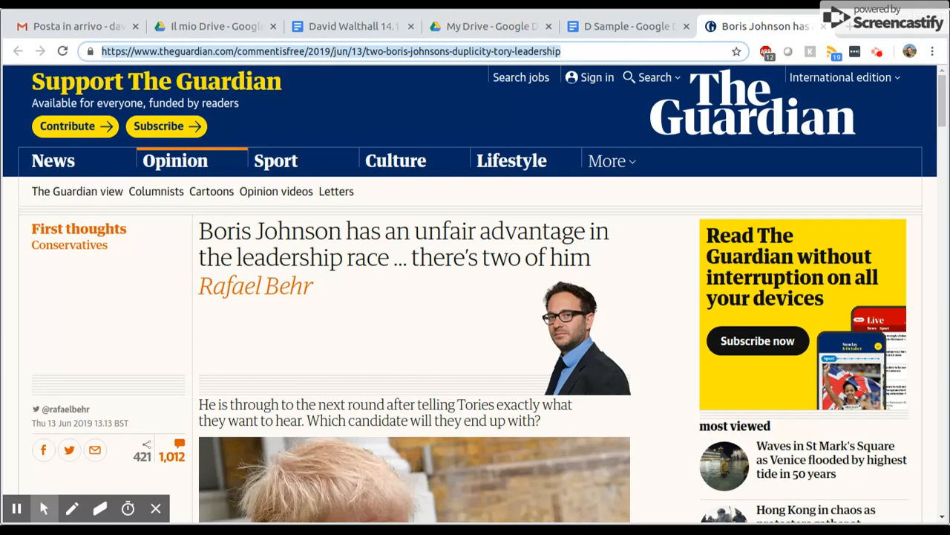
{"action": "left_click", "coordinate": [338, 26]}
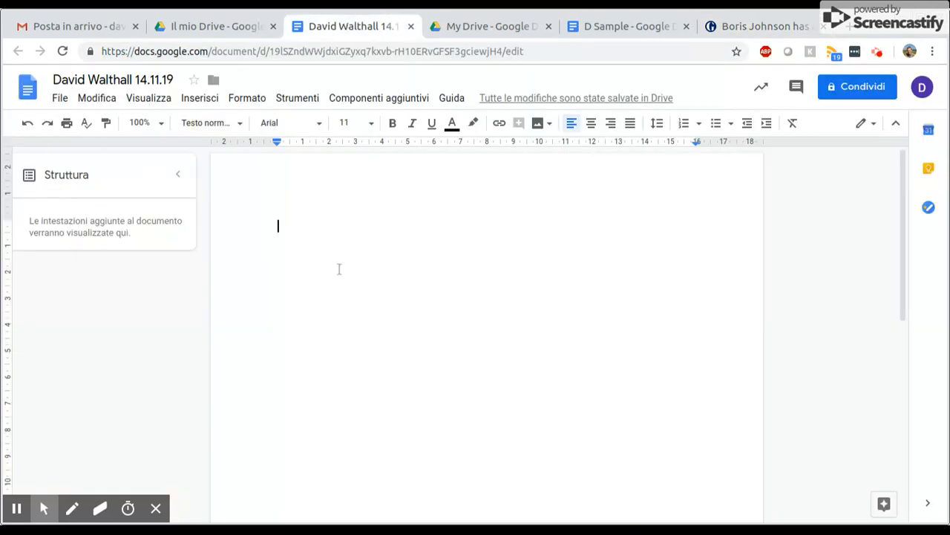
{"action": "left_click", "coordinate": [309, 227]}
{"action": "key", "text": "ctrl+v"}
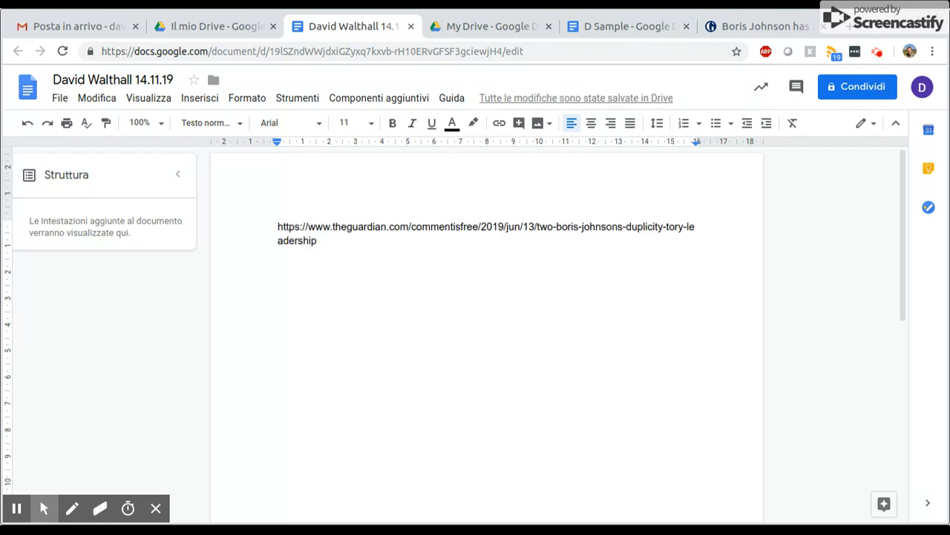
{"action": "key", "text": "Return"}
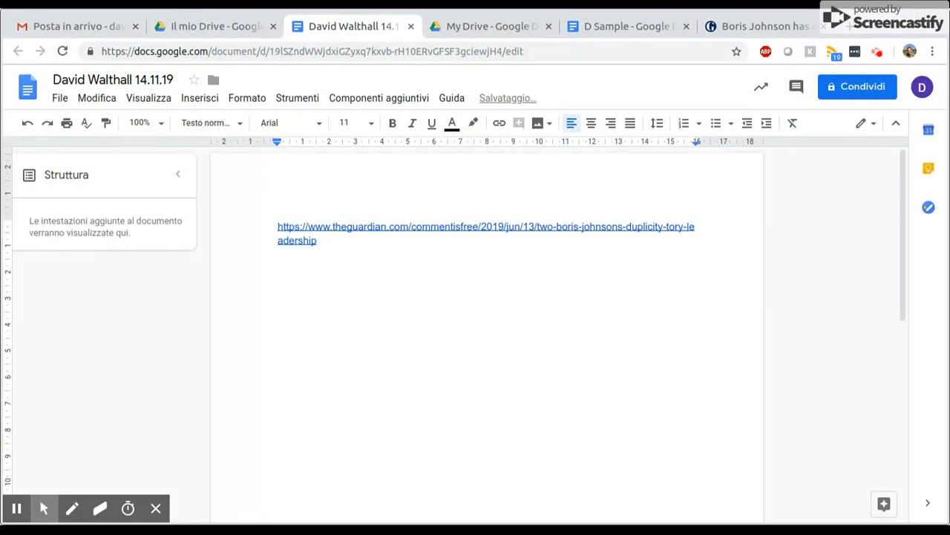
Copy the article's headline, byline and standfirst from the Guardian page and paste them below the link
{"action": "left_click", "coordinate": [732, 27]}
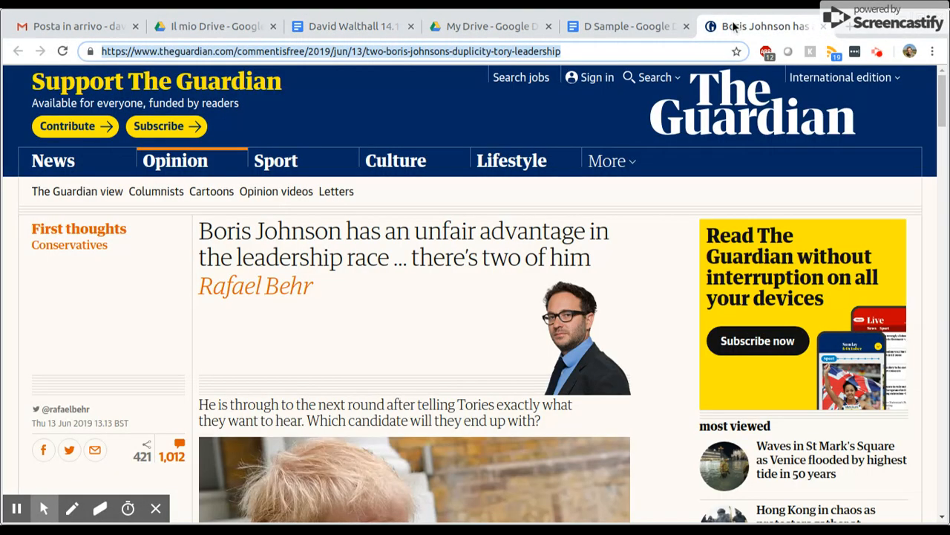
{"action": "left_click", "coordinate": [204, 233]}
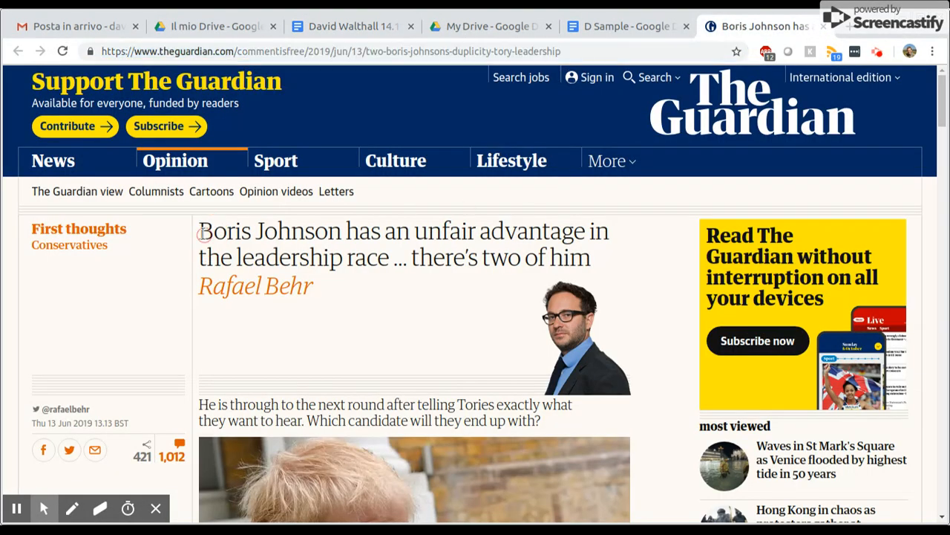
{"action": "left_click_drag", "start_coordinate": [202, 233], "coordinate": [126, 427]}
{"action": "key", "text": "ctrl+c"}
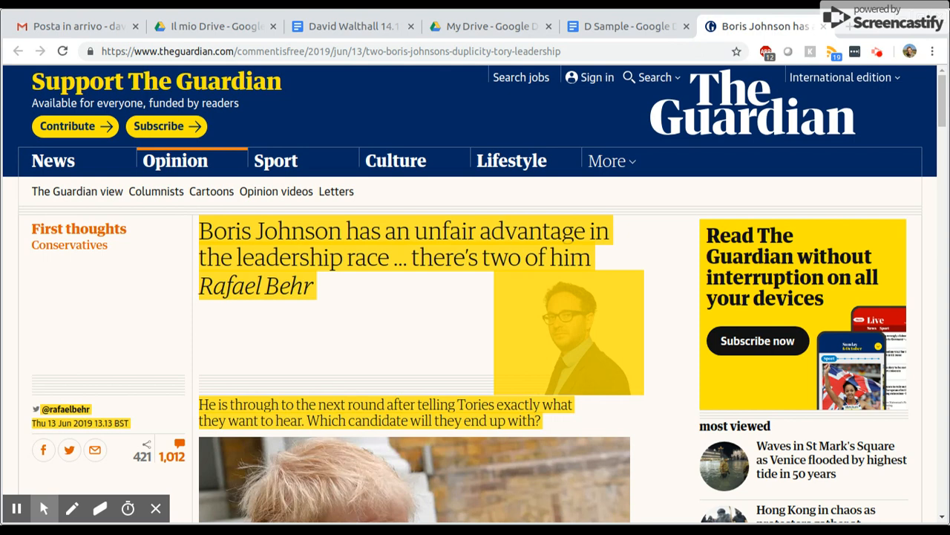
{"action": "scroll", "coordinate": [215, 291], "scroll_direction": "down", "scroll_amount": 6}
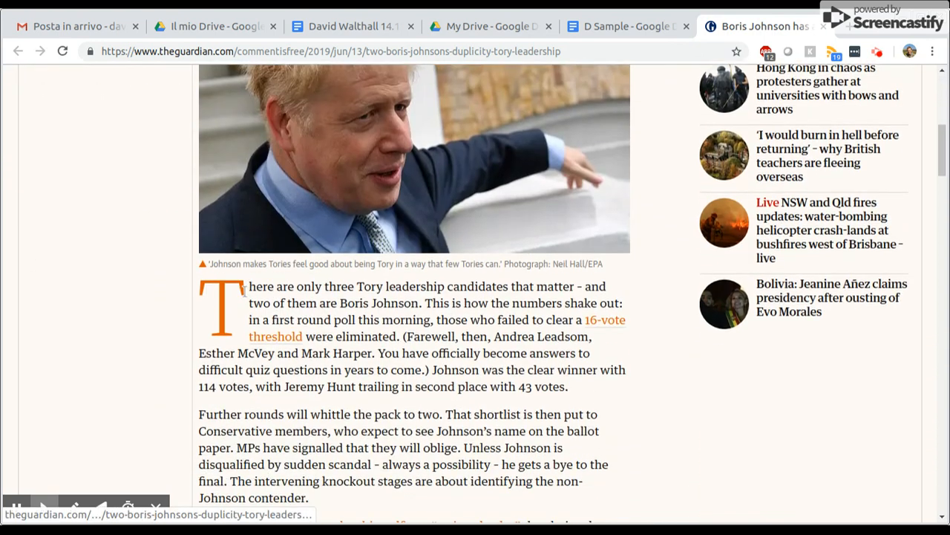
{"action": "scroll", "coordinate": [244, 291], "scroll_direction": "up", "scroll_amount": 1}
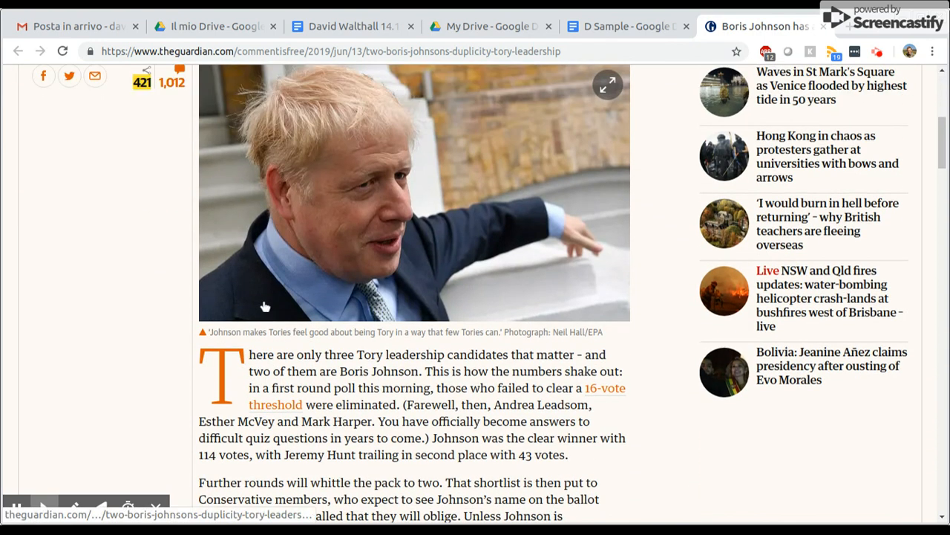
{"action": "scroll", "coordinate": [265, 306], "scroll_direction": "up", "scroll_amount": 4}
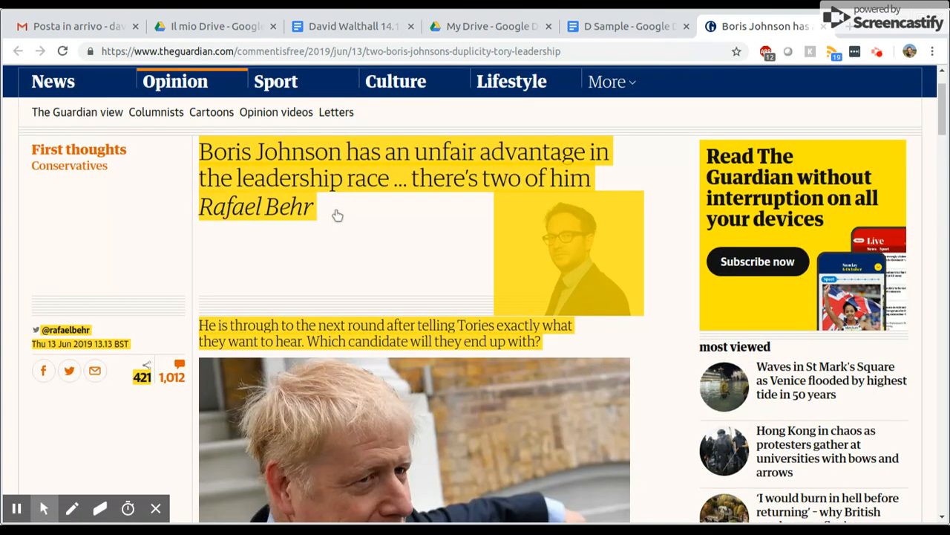
{"action": "left_click", "coordinate": [342, 26]}
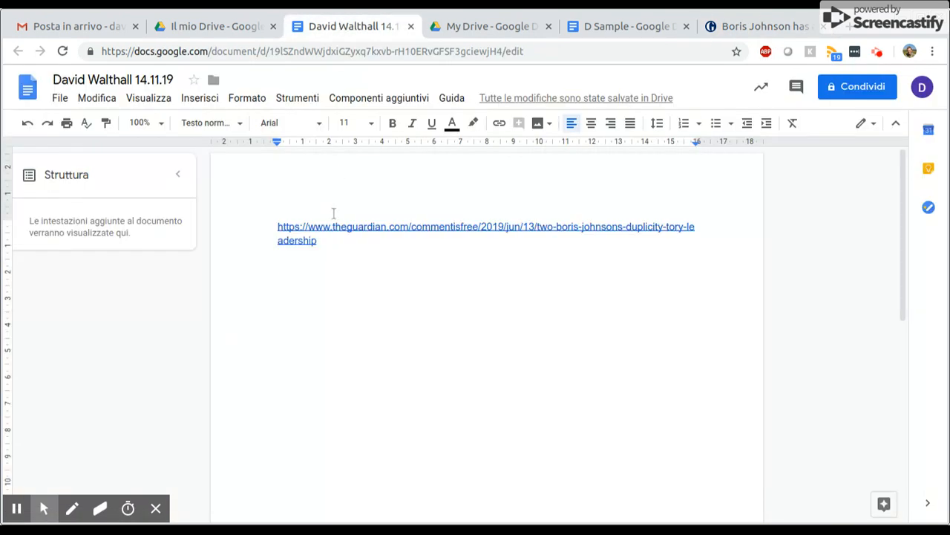
{"action": "key", "text": "ctrl+v"}
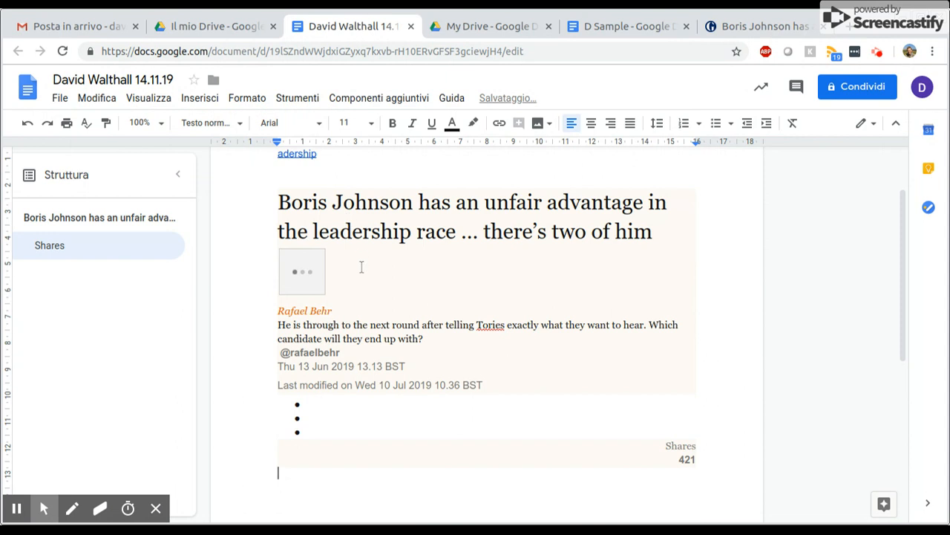
Delete the pasted author photo and the handle, dates, bullets and shares block under the standfirst
{"action": "left_click", "coordinate": [372, 297]}
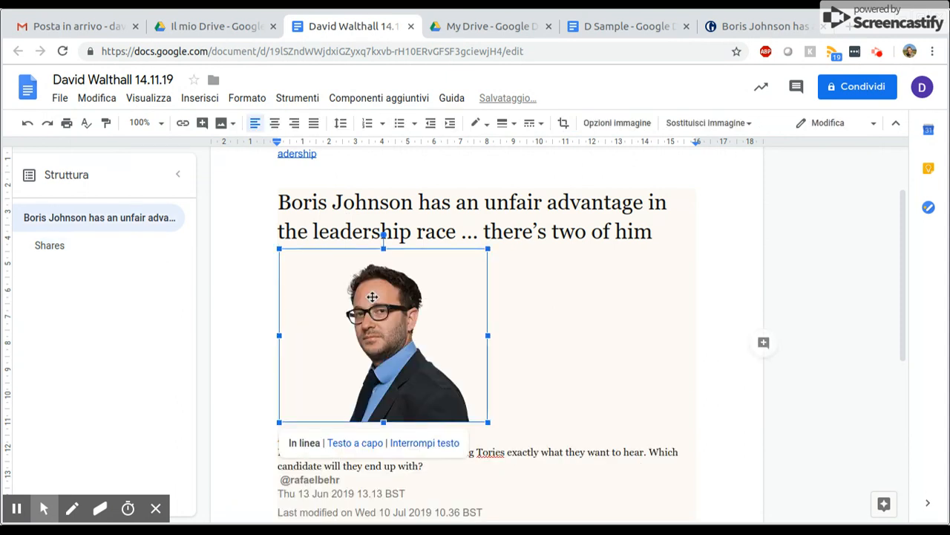
{"action": "key", "text": "Delete"}
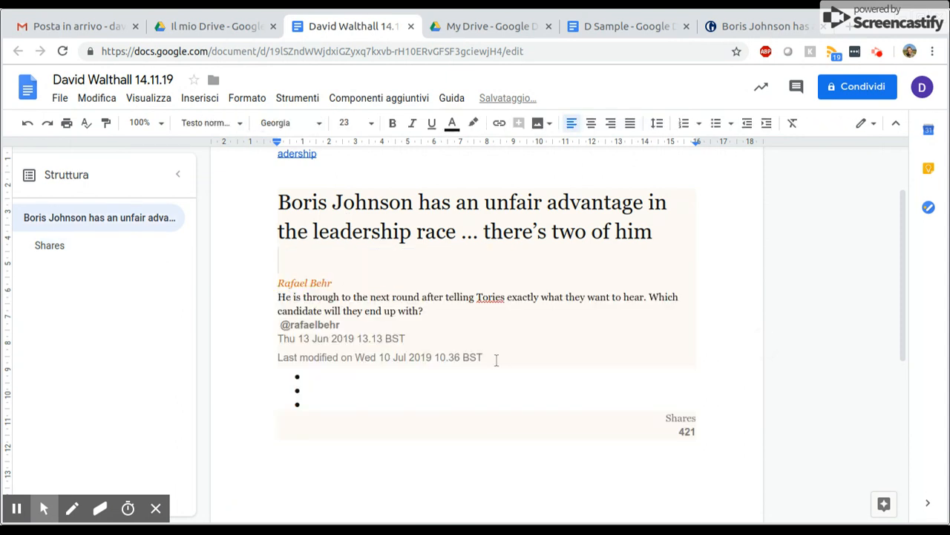
{"action": "left_click_drag", "start_coordinate": [513, 456], "coordinate": [291, 326]}
{"action": "key", "text": "Delete"}
{"action": "key", "text": "BackSpace"}
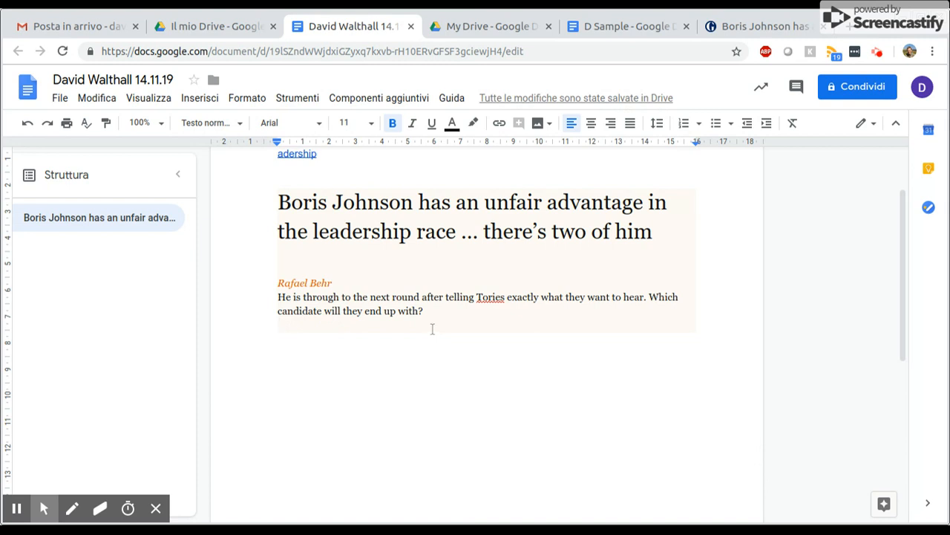
Set the pasted headline, byline and standfirst to font size 12
{"action": "left_click_drag", "start_coordinate": [431, 311], "coordinate": [282, 202]}
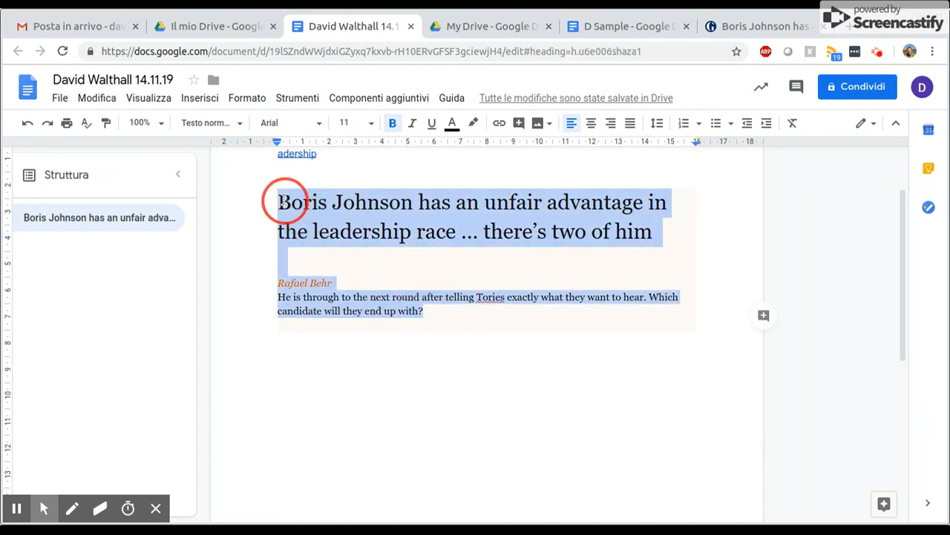
{"action": "left_click", "coordinate": [371, 124]}
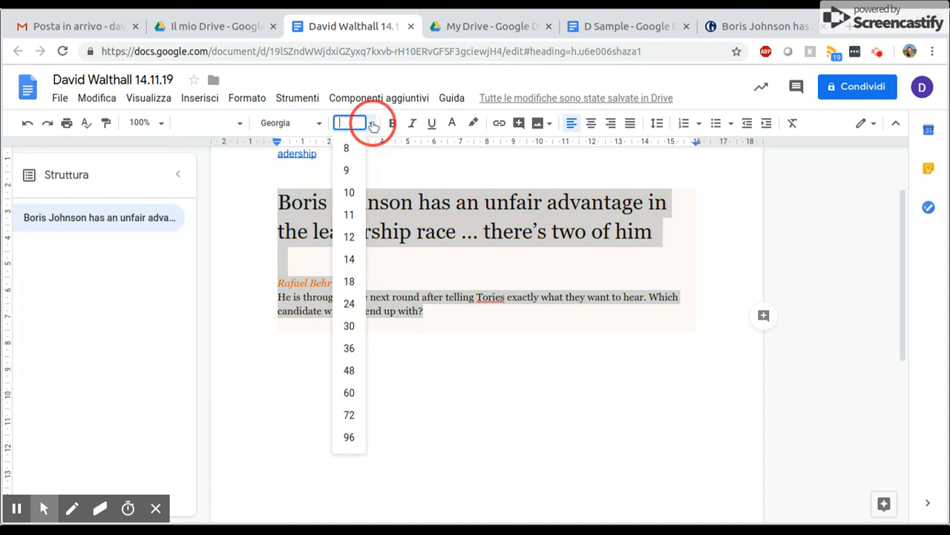
{"action": "left_click", "coordinate": [352, 236]}
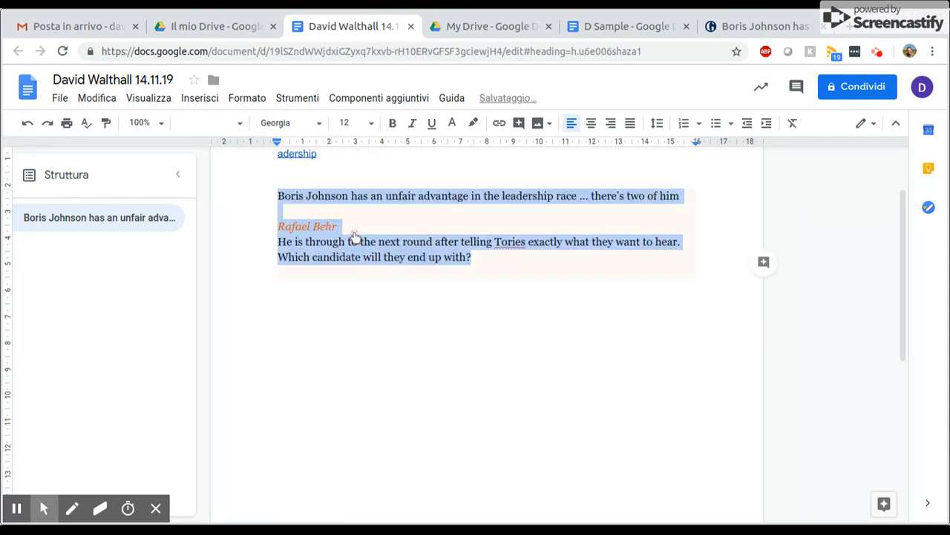
{"action": "left_click", "coordinate": [481, 284]}
Copy the article's first two paragraphs and paste them into the document after two new lines below the standfirst
{"action": "left_click", "coordinate": [750, 27]}
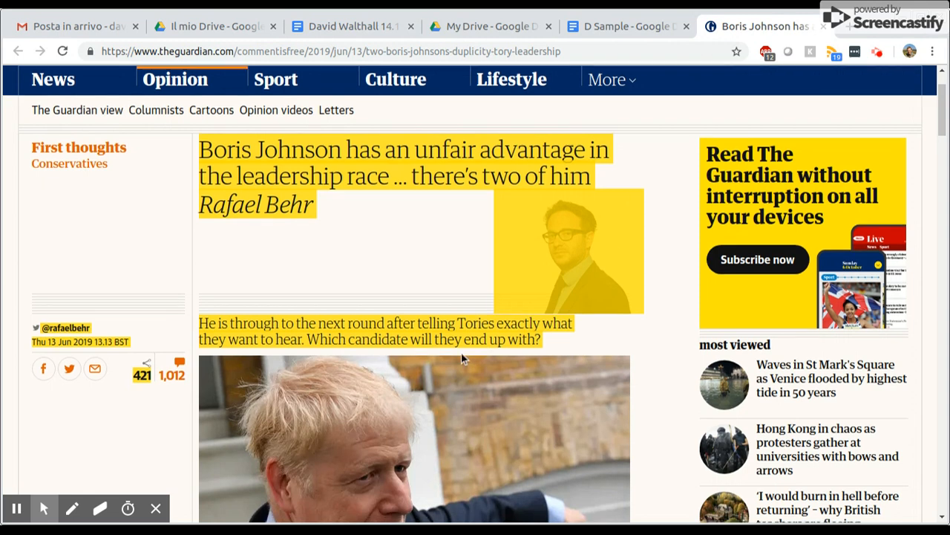
{"action": "scroll", "coordinate": [461, 356], "scroll_direction": "down", "scroll_amount": 6}
{"action": "left_click_drag", "start_coordinate": [212, 202], "coordinate": [399, 422]}
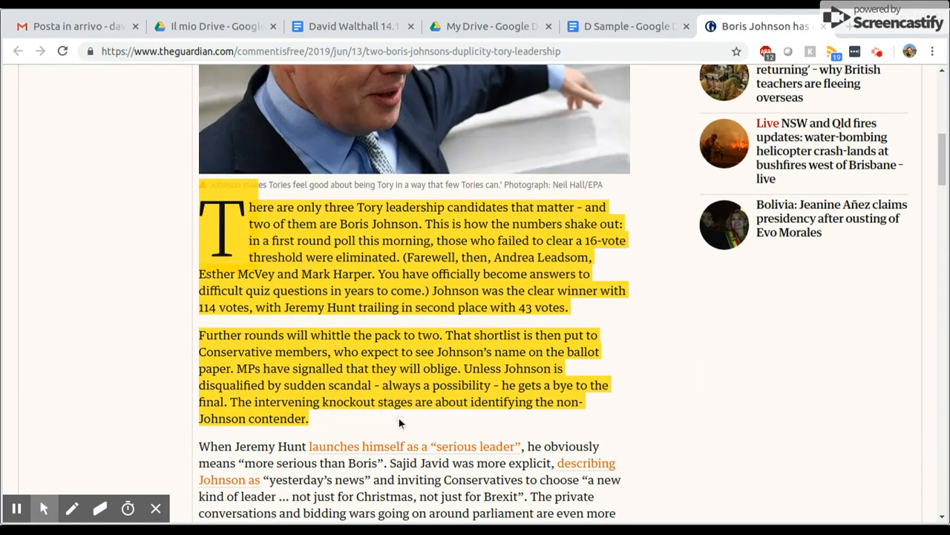
{"action": "left_click", "coordinate": [356, 27]}
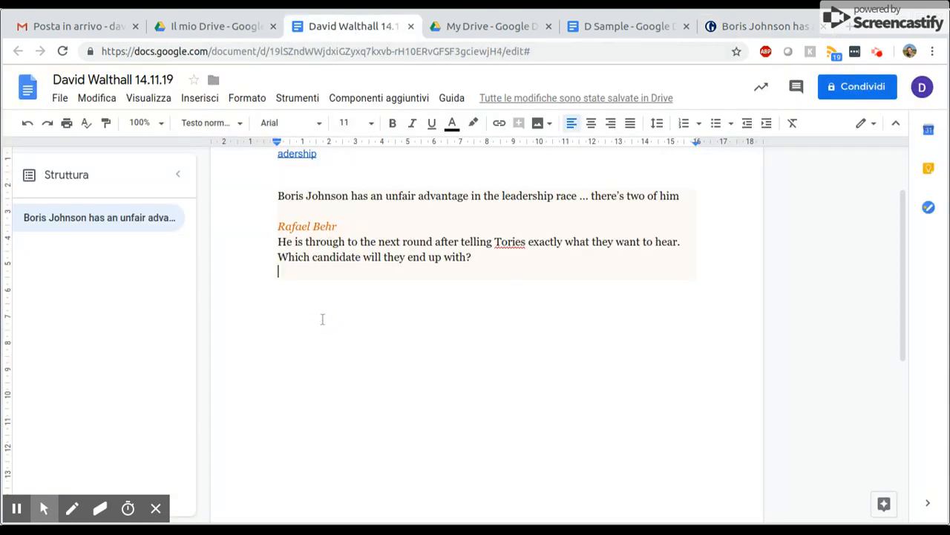
{"action": "key", "text": "Return"}
{"action": "key", "text": "Return"}
{"action": "type", "text": "There are only three Tory leadership candidates that matter – and two of them are Boris Johnson. This is how the numbers shake out: in a first round poll this morning, those who failed to clear a 16-vote threshold were eliminated. (Farewell, then, Andrea Leadsom, Esther McVey and Mark Harper. You have officially become answers to difficult quiz questions in years to come.) Johnson was the clear winner with 114 votes, with Jeremy Hunt trailing in second place with 43 votes. Further rounds will whittle the pack to two. That shortlist is then put to Conservative members, who expect to see Johnson’s name on the ballot paper. MPs have signalled that they will oblige. Unless Johnson is disqualified by sudden scandal – always a possibility – he gets a bye to the final. The intervening knockout stages are about identifying the non-Johnson contender."}
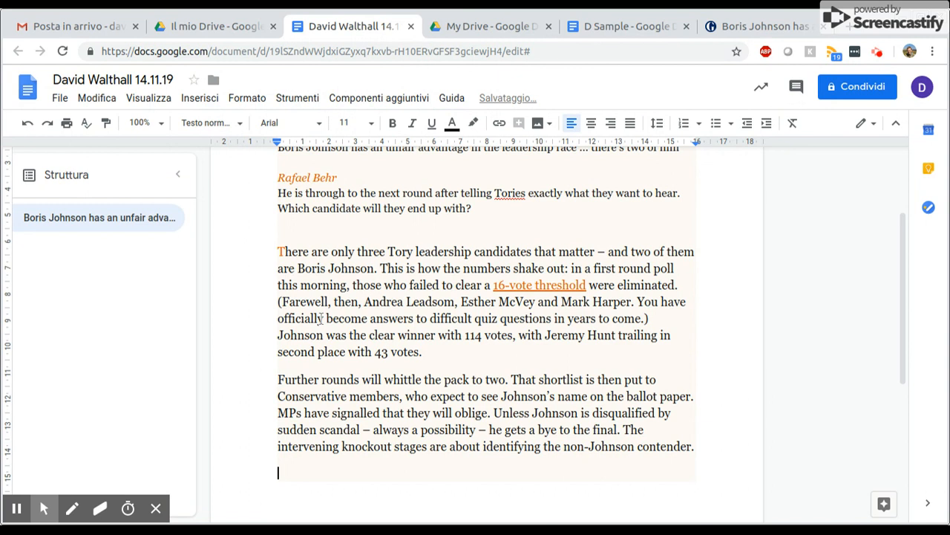
Add a comment on "leadership race" in the headline reading "Race is a term we use both in politics and in sports."
{"action": "scroll", "coordinate": [374, 336], "scroll_direction": "up", "scroll_amount": 3}
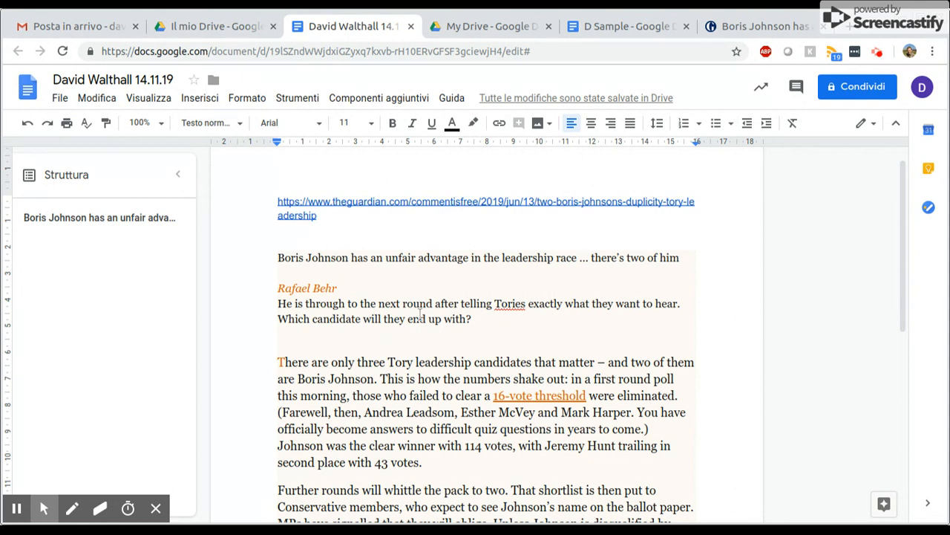
{"action": "left_click_drag", "start_coordinate": [502, 257], "coordinate": [575, 256]}
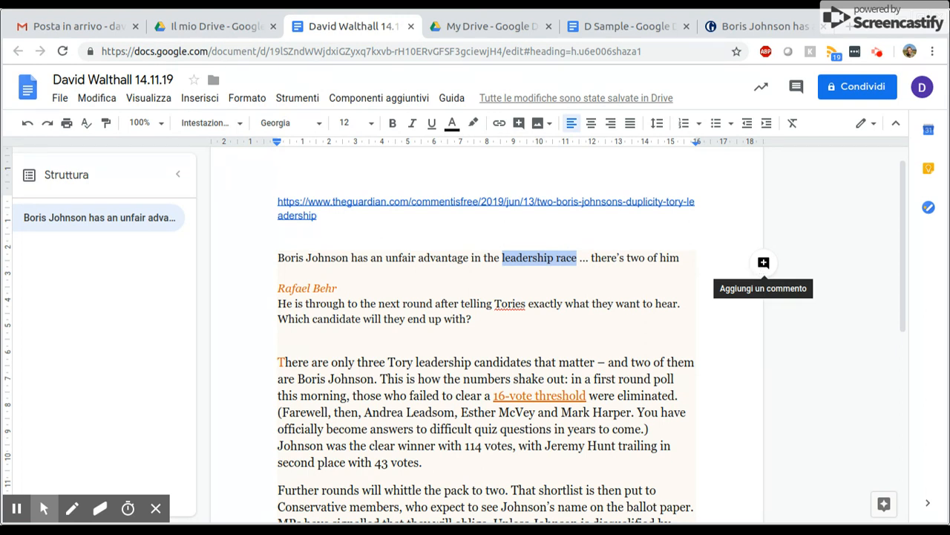
{"action": "left_click", "coordinate": [764, 262]}
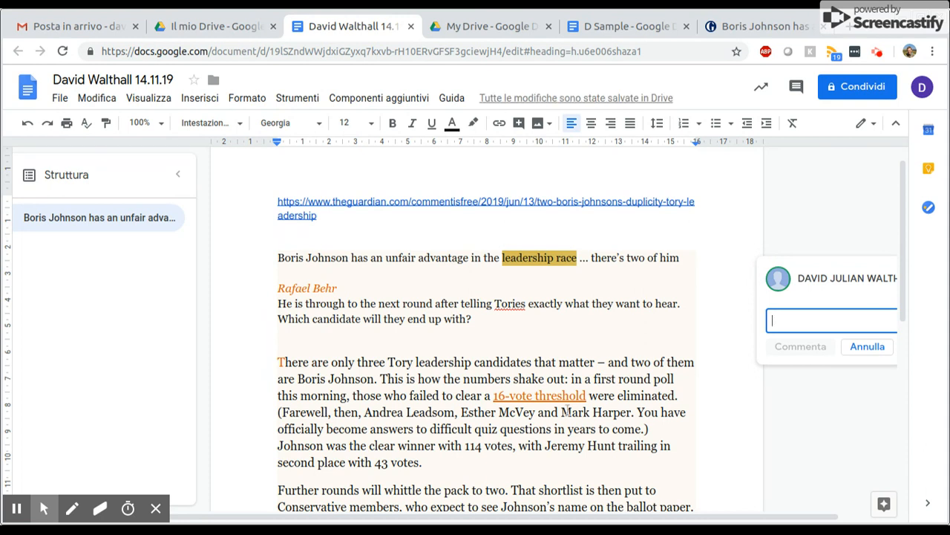
{"action": "type", "text": "Race is a term we use both"}
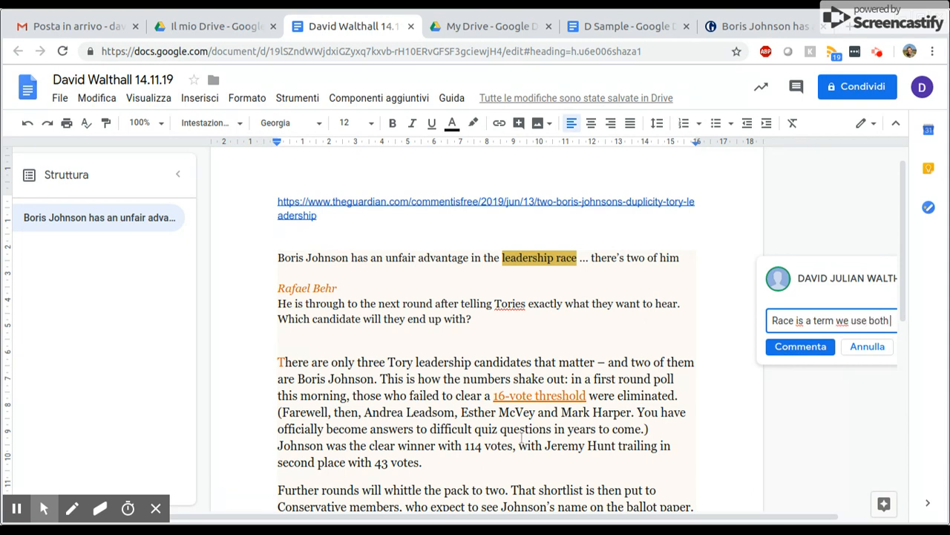
{"action": "type", "text": " is pol"}
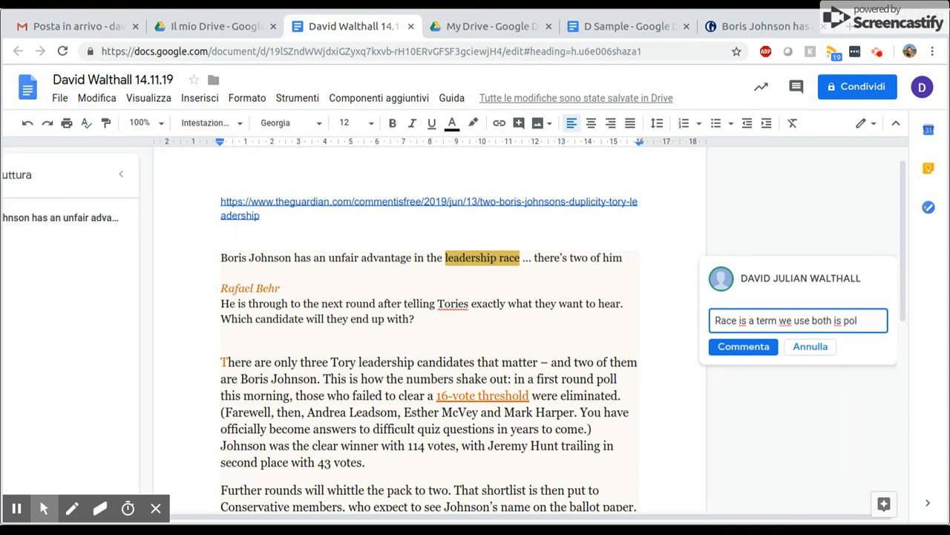
{"action": "key", "text": "BackSpace"}
{"action": "key", "text": "BackSpace"}
{"action": "key", "text": "BackSpace"}
{"action": "key", "text": "BackSpace"}
{"action": "key", "text": "BackSpace"}
{"action": "type", "text": "n politics and in"}
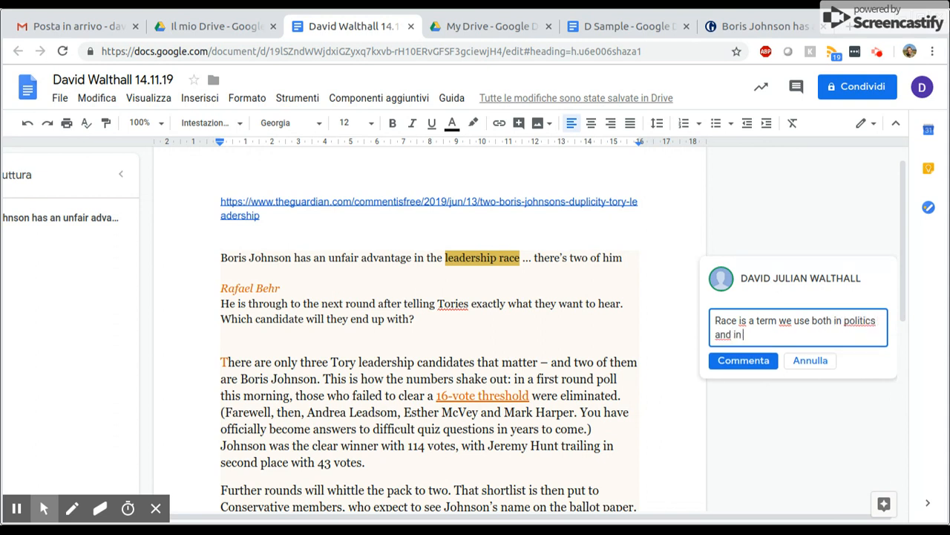
{"action": "type", "text": " sports."}
{"action": "left_click", "coordinate": [718, 362]}
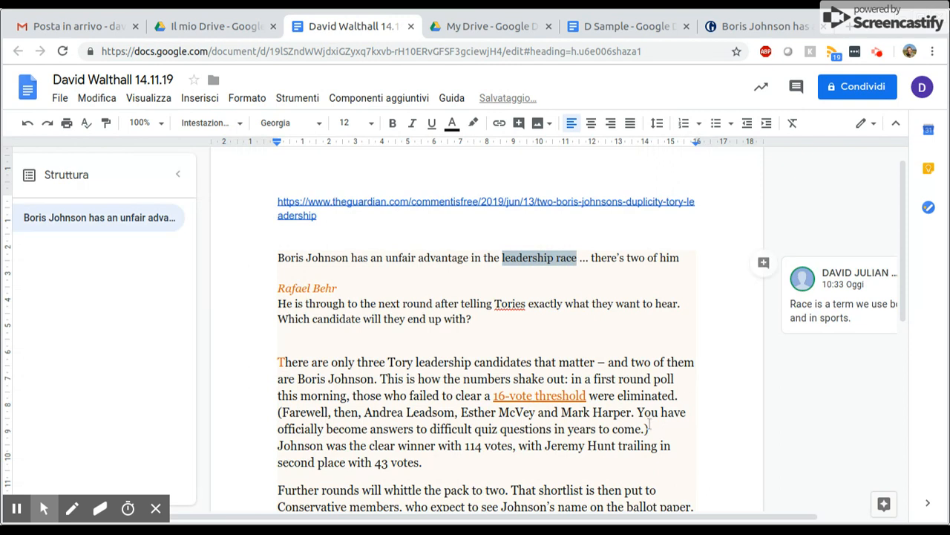
Add a comment on "two of him" in the headline reading "Irony? The writer wants to capture our attention."
{"action": "left_click_drag", "start_coordinate": [629, 258], "coordinate": [678, 259]}
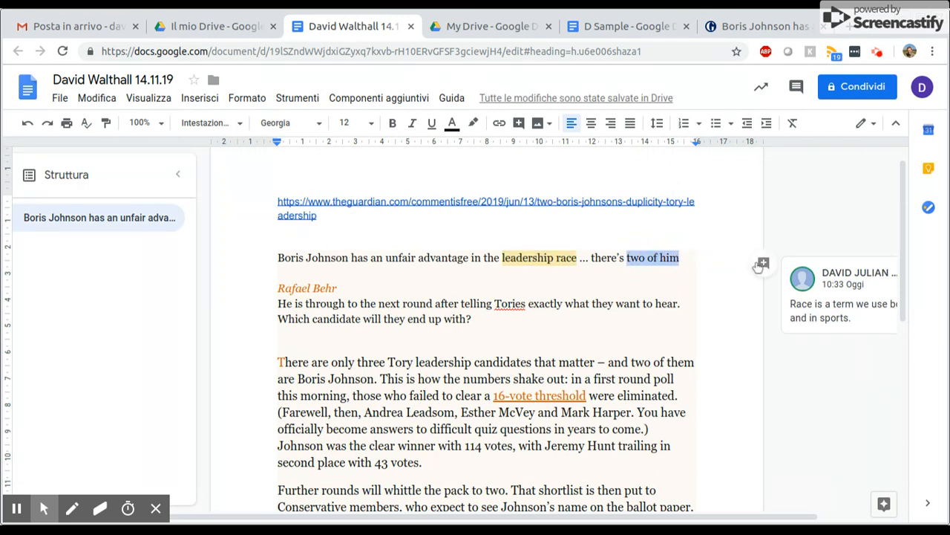
{"action": "left_click", "coordinate": [763, 262]}
{"action": "type", "text": "Or"}
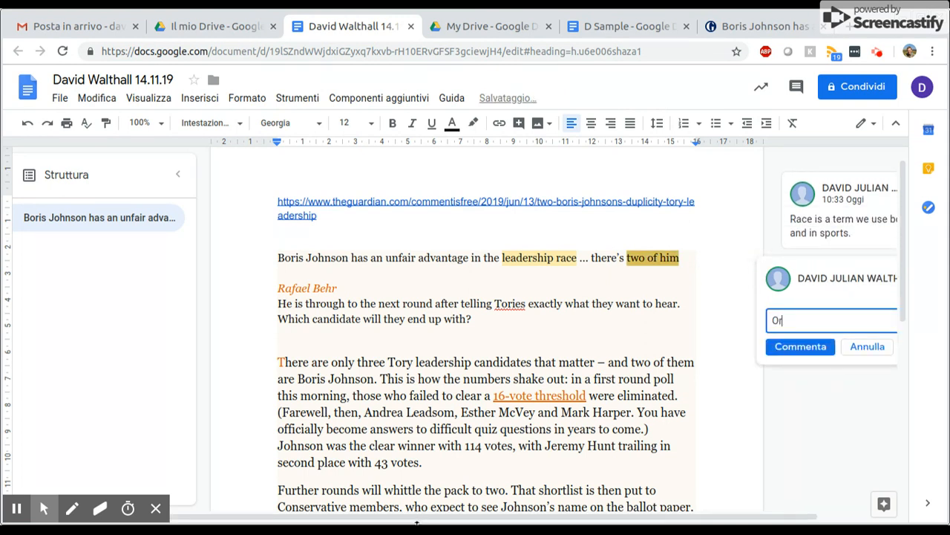
{"action": "type", "text": "Ir"}
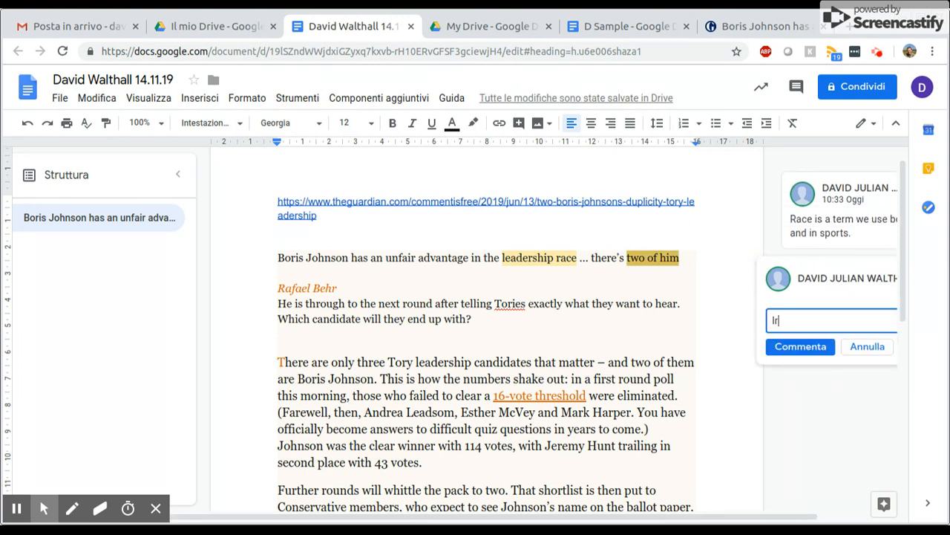
{"action": "type", "text": "ony? The writer wants"}
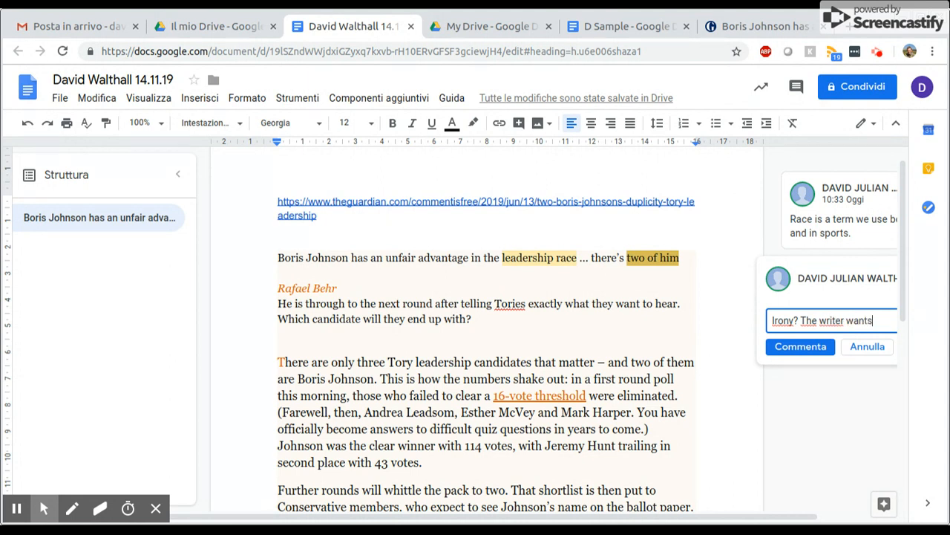
{"action": "type", "text": " to capture our attention."}
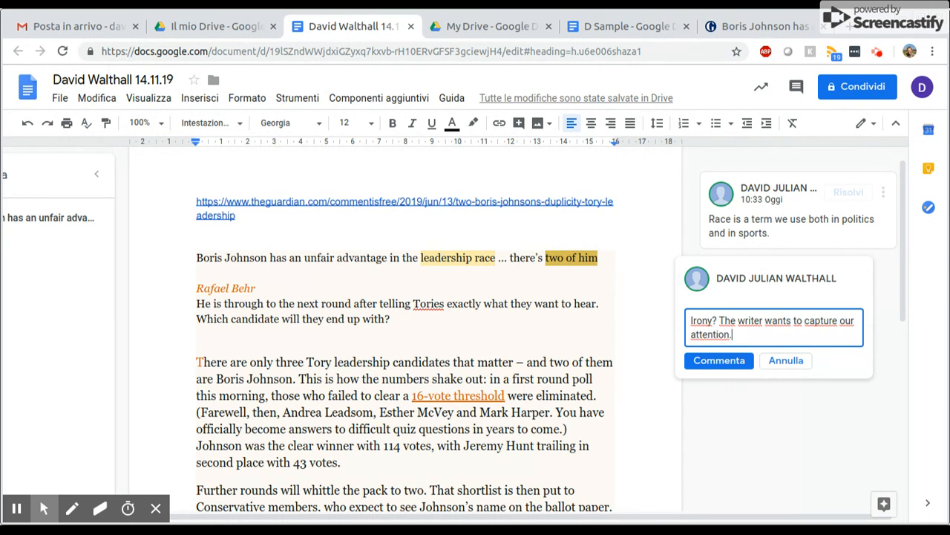
{"action": "left_click", "coordinate": [728, 362]}
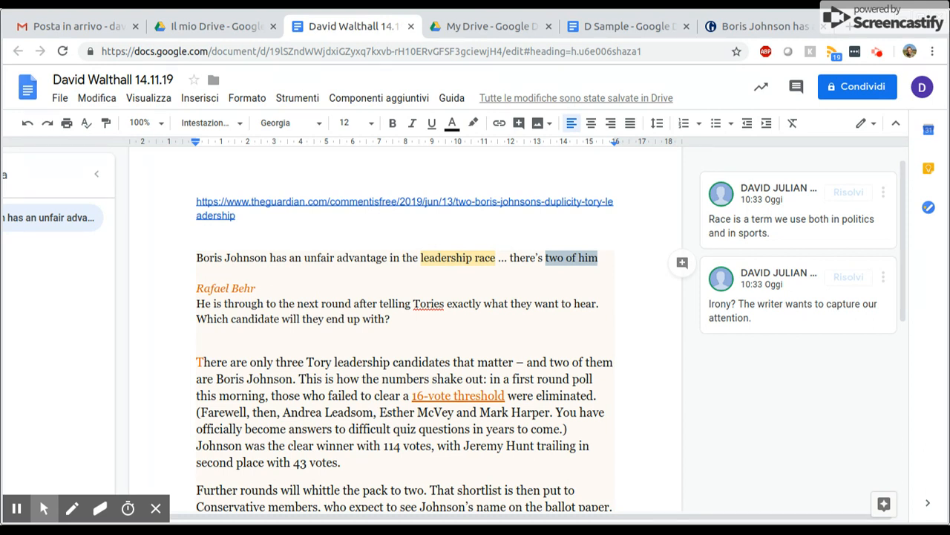
Switch to the D Sample document and review the comments attached to highlighted phrases in its headline and standfirst
{"action": "left_click", "coordinate": [634, 29]}
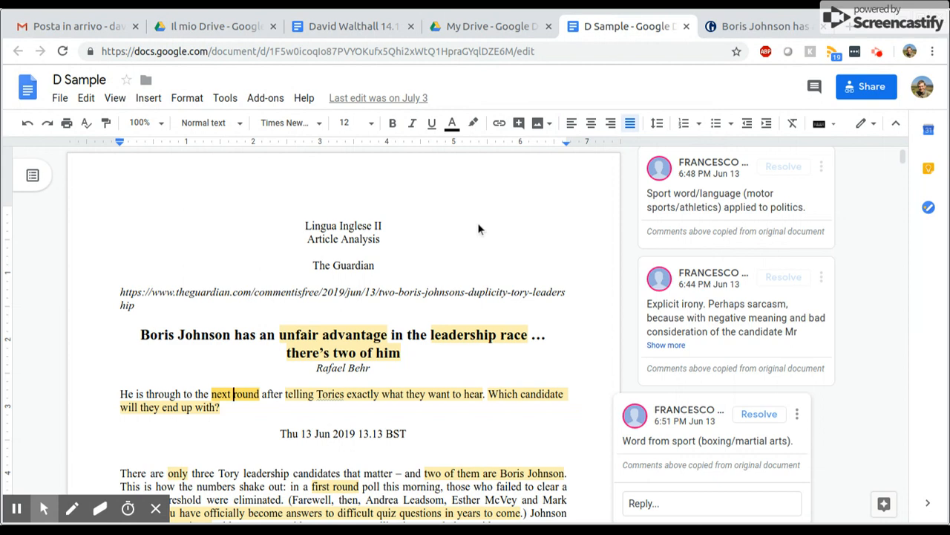
{"action": "scroll", "coordinate": [478, 223], "scroll_direction": "down", "scroll_amount": 3}
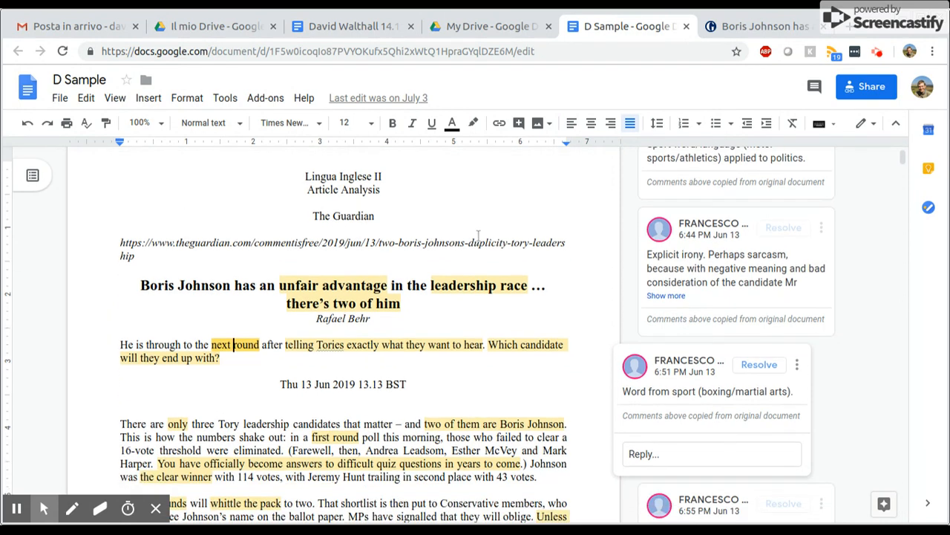
{"action": "scroll", "coordinate": [477, 240], "scroll_direction": "down", "scroll_amount": 1}
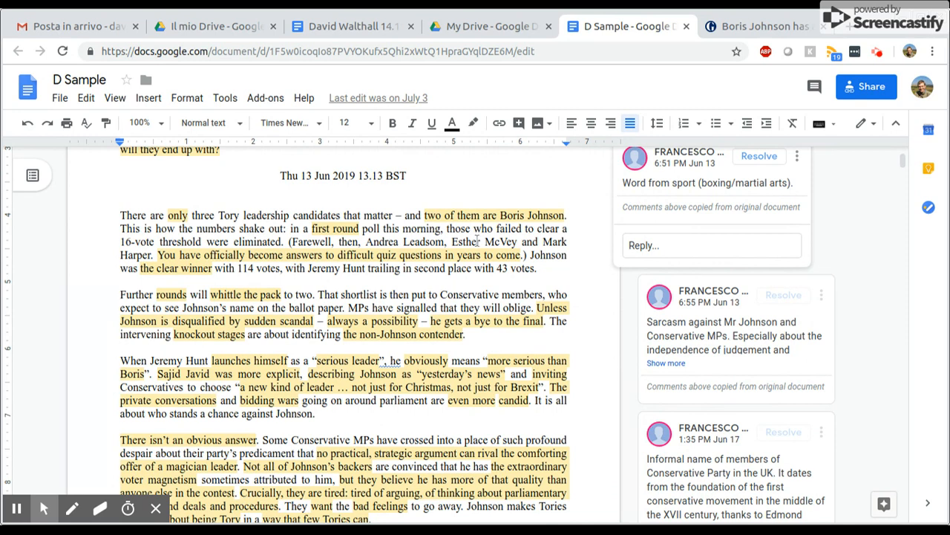
{"action": "scroll", "coordinate": [478, 241], "scroll_direction": "up", "scroll_amount": 2}
{"action": "left_click", "coordinate": [361, 225]}
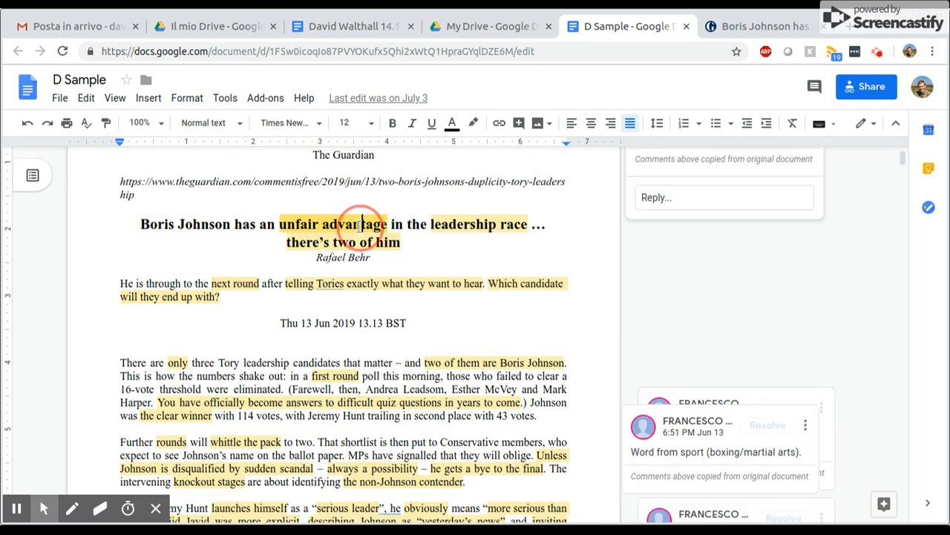
{"action": "left_click", "coordinate": [470, 226]}
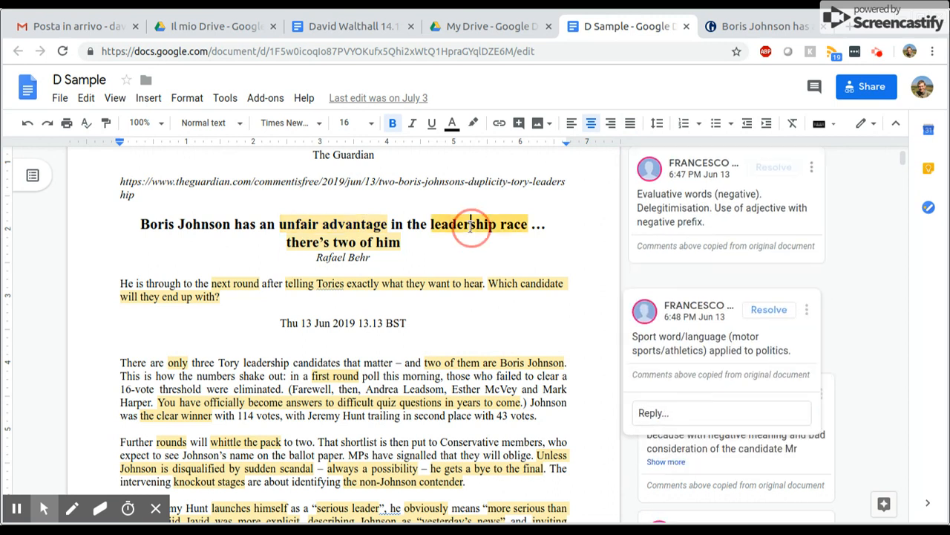
{"action": "left_click", "coordinate": [236, 283]}
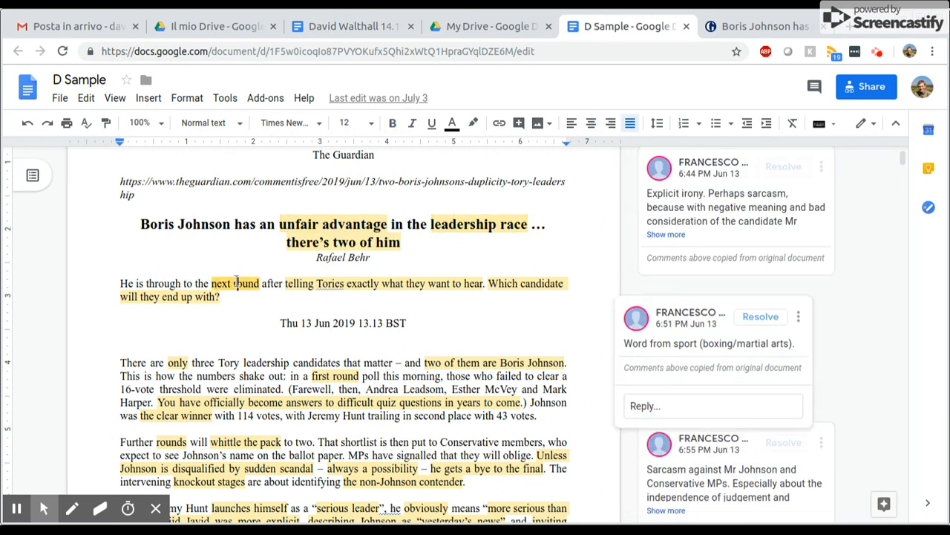
{"action": "left_click", "coordinate": [346, 286]}
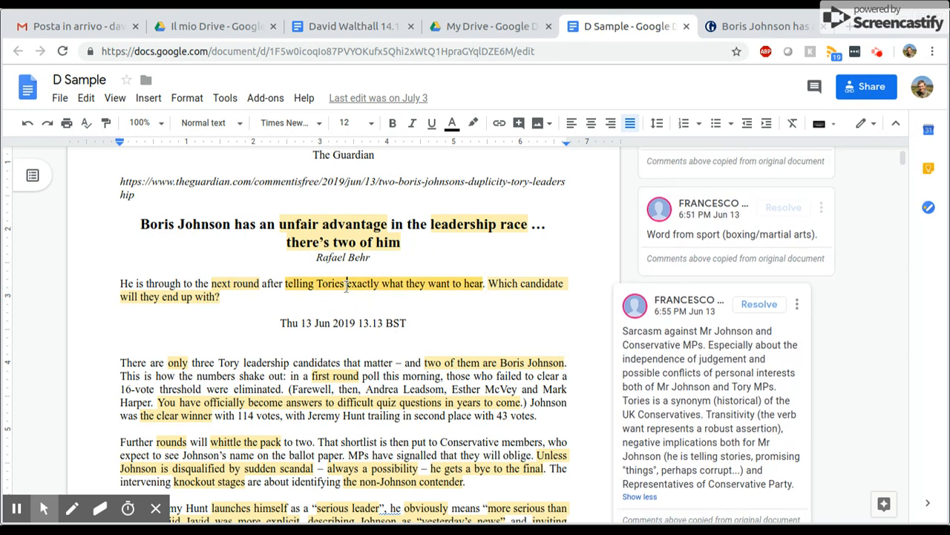
{"action": "left_click", "coordinate": [522, 286]}
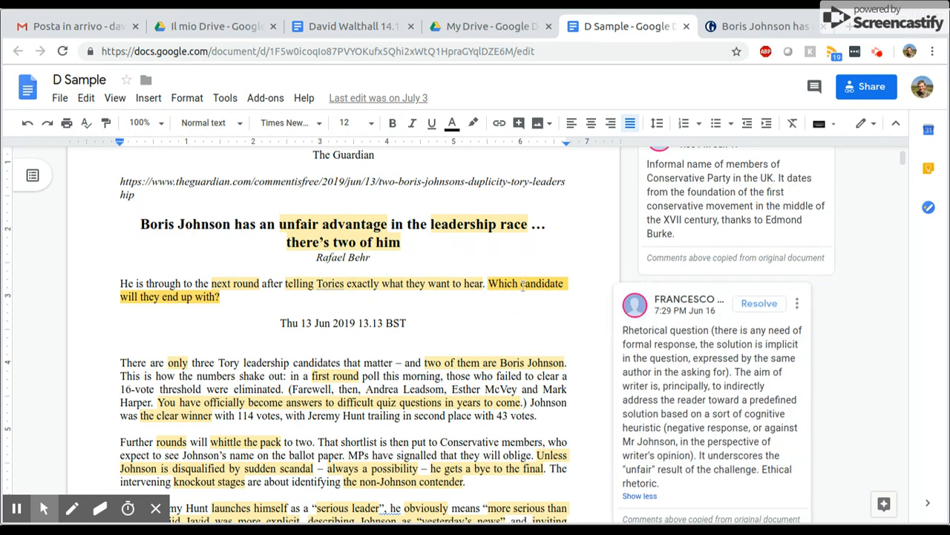
{"action": "scroll", "coordinate": [522, 285], "scroll_direction": "down", "scroll_amount": 1}
{"action": "left_click", "coordinate": [472, 291]}
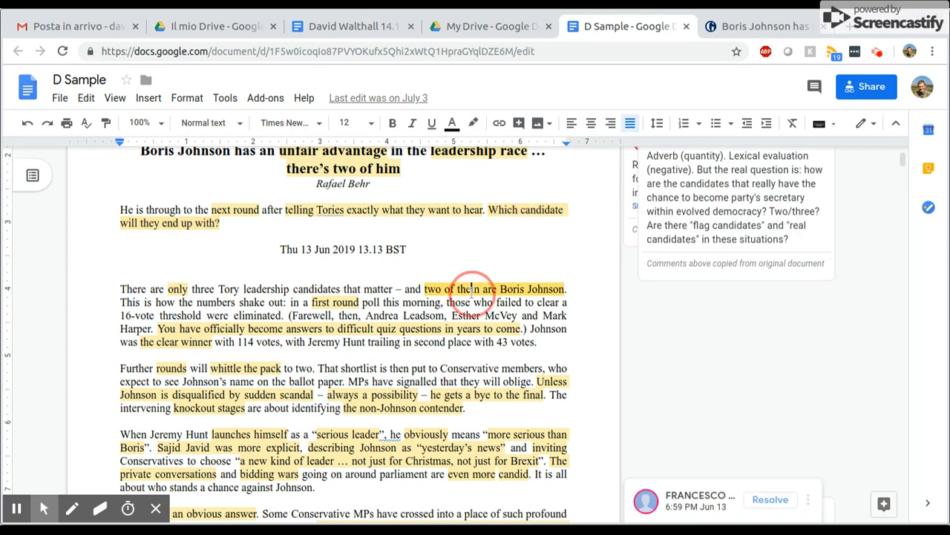
Review the D Sample comments attached to highlighted phrases in the article's opening paragraphs
{"action": "left_click", "coordinate": [179, 289]}
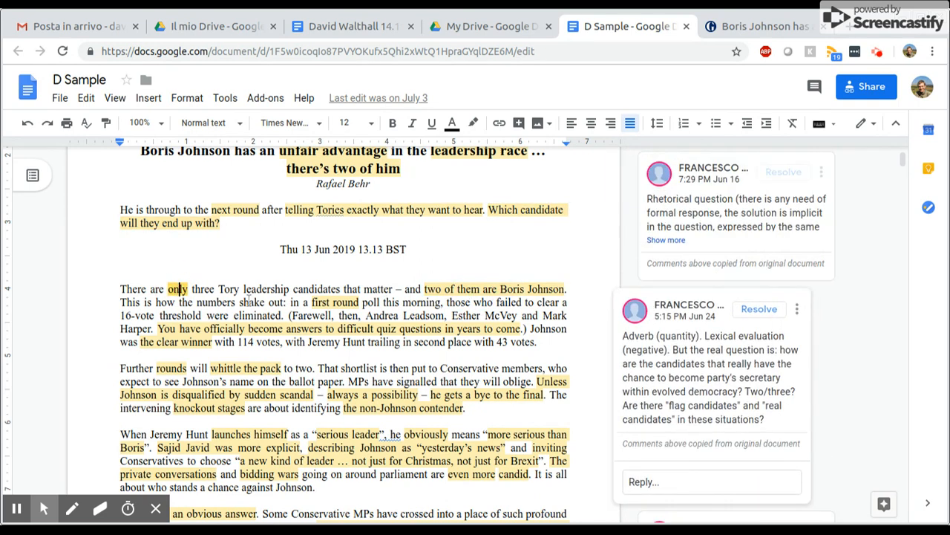
{"action": "left_click", "coordinate": [321, 305]}
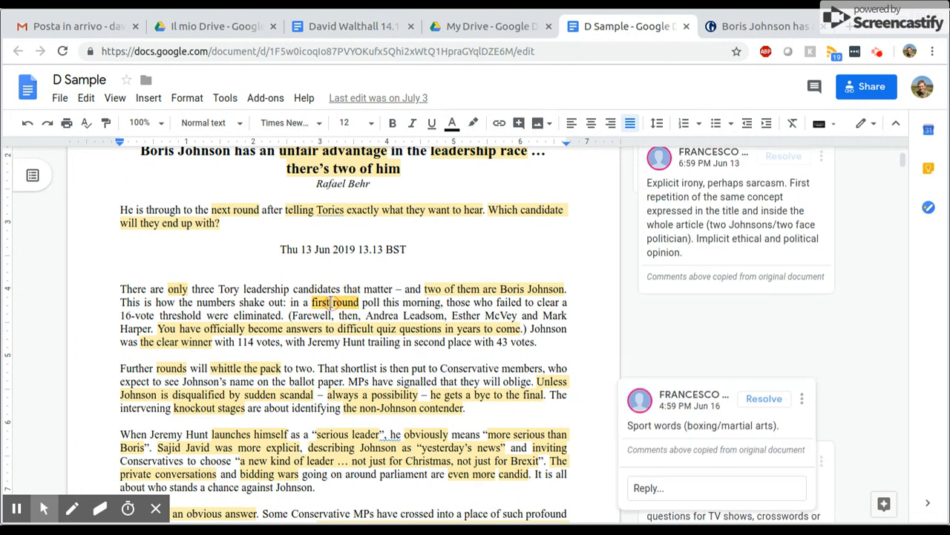
{"action": "left_click", "coordinate": [215, 329]}
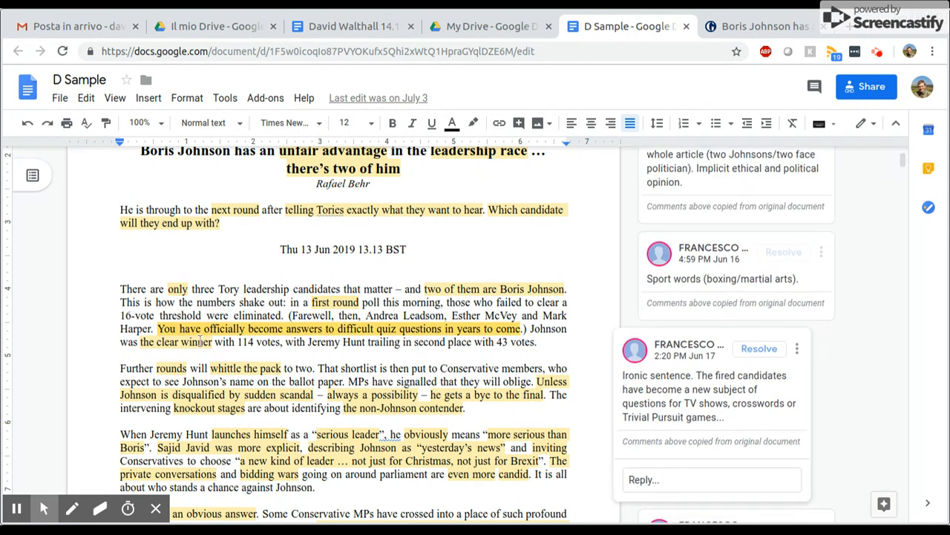
{"action": "left_click", "coordinate": [199, 341]}
{"action": "left_click", "coordinate": [172, 368]}
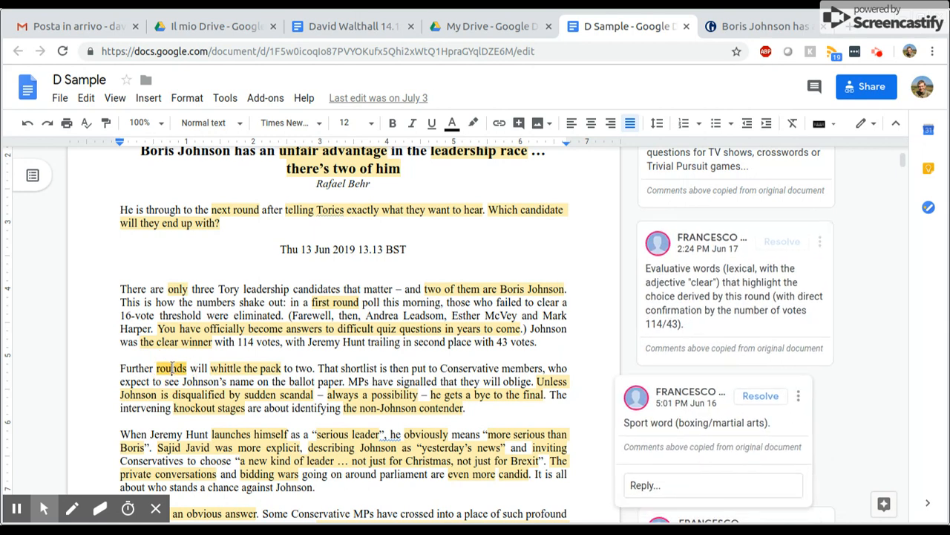
{"action": "left_click", "coordinate": [237, 368]}
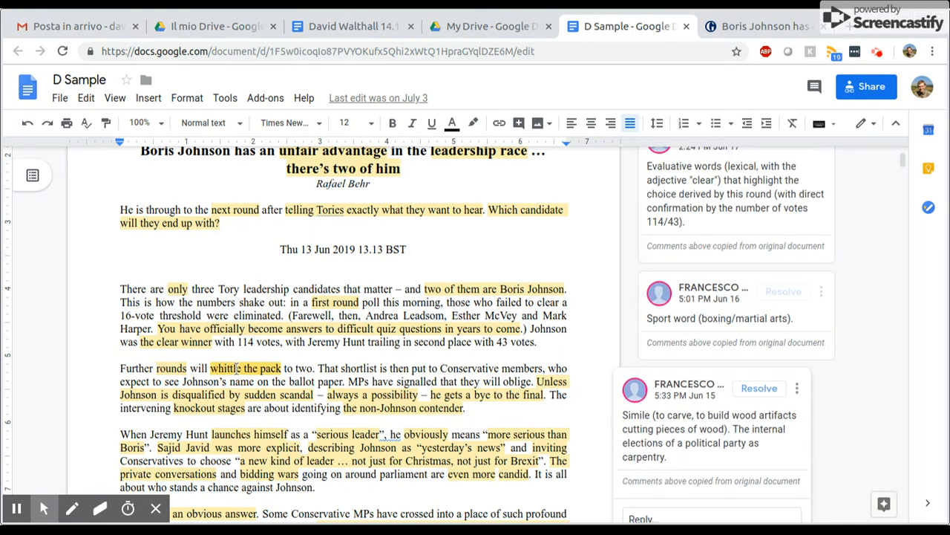
{"action": "scroll", "coordinate": [236, 369], "scroll_direction": "down", "scroll_amount": 3}
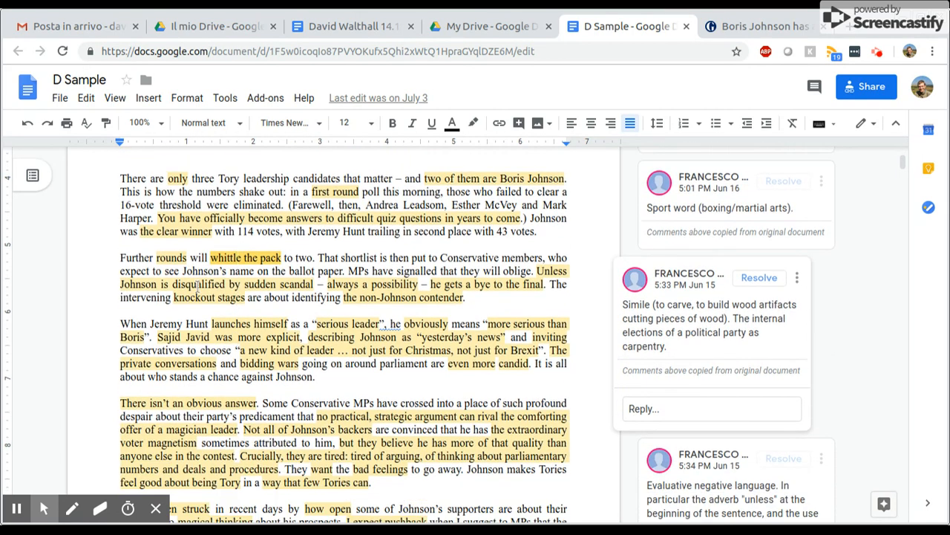
{"action": "left_click", "coordinate": [197, 285]}
{"action": "left_click", "coordinate": [425, 286]}
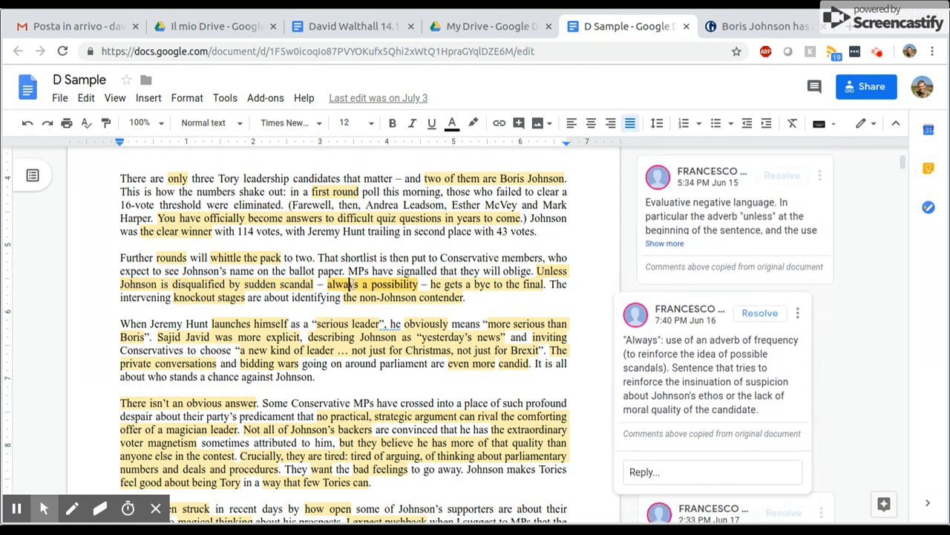
{"action": "left_click", "coordinate": [467, 285]}
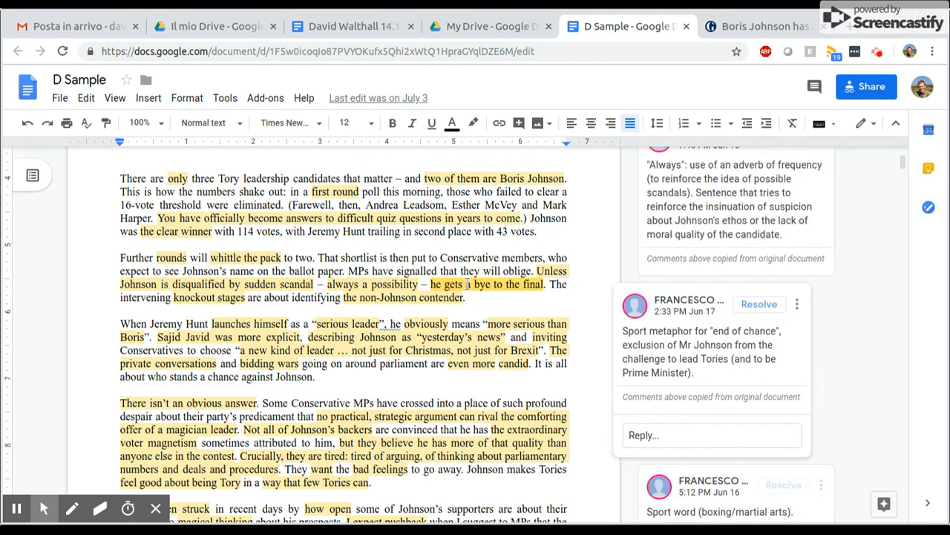
{"action": "left_click", "coordinate": [212, 297]}
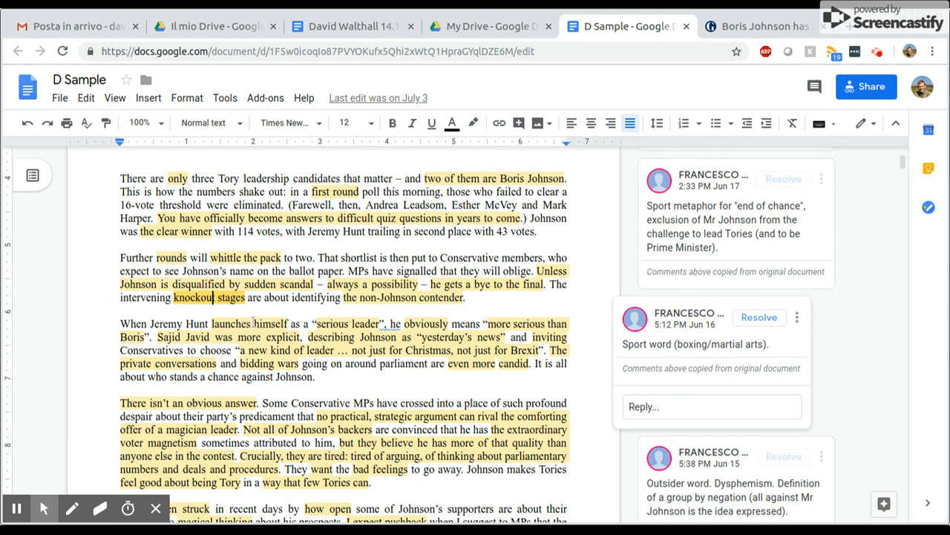
{"action": "left_click", "coordinate": [254, 324]}
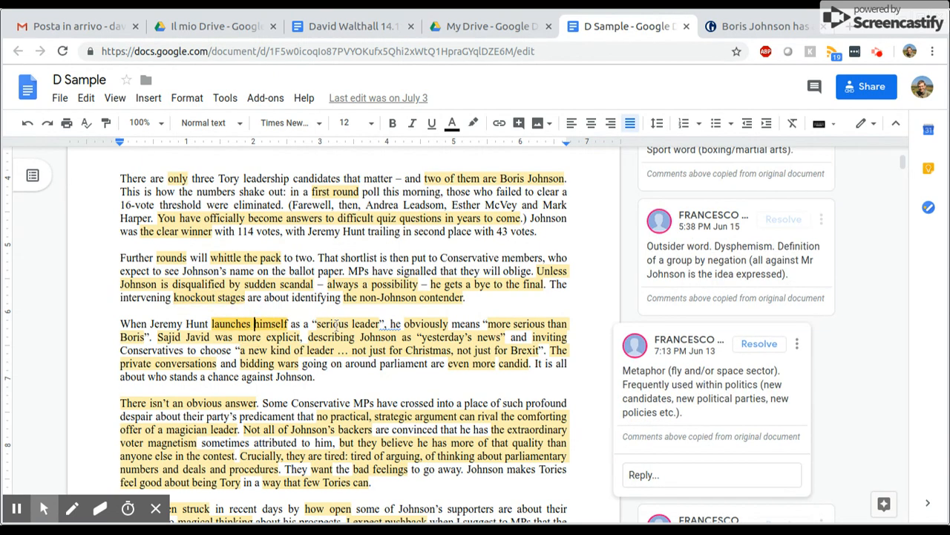
{"action": "left_click", "coordinate": [337, 323]}
{"action": "left_click", "coordinate": [422, 323]}
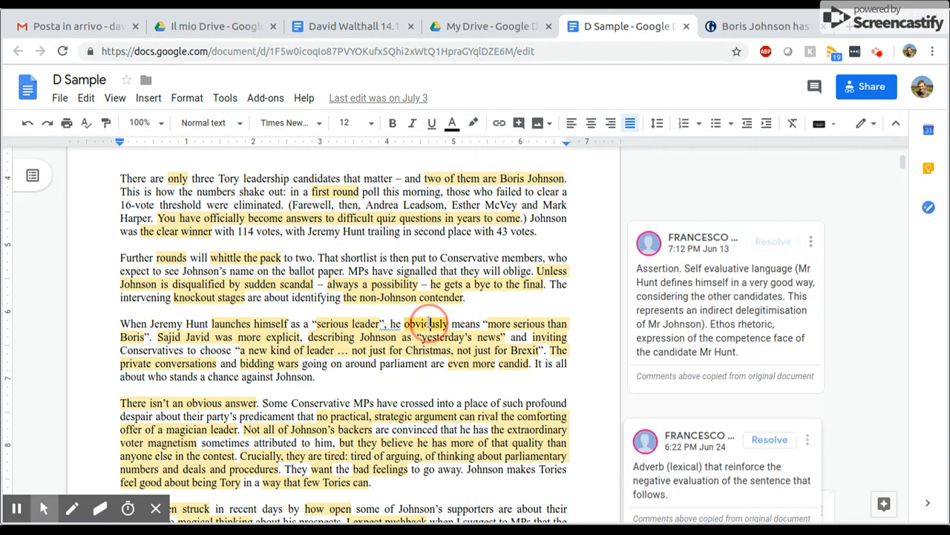
{"action": "left_click", "coordinate": [505, 324]}
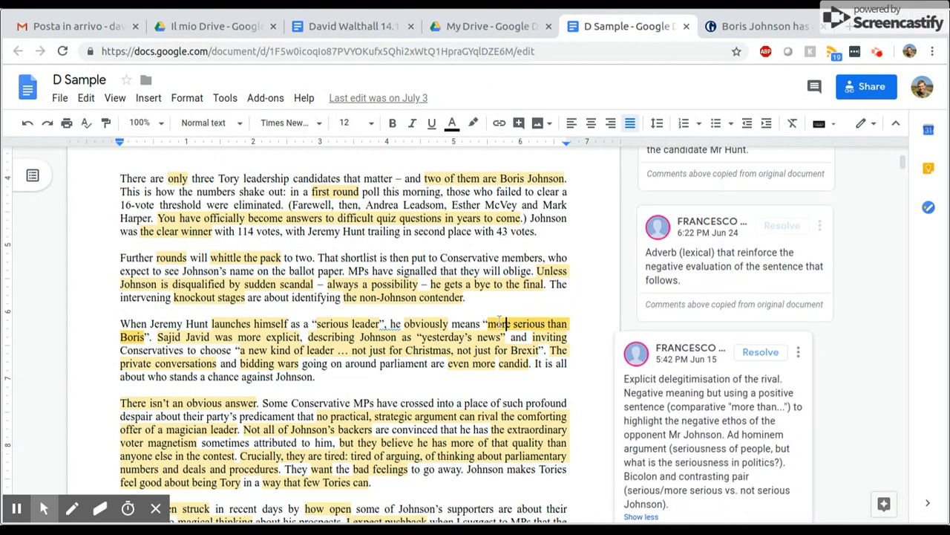
{"action": "left_click", "coordinate": [288, 364]}
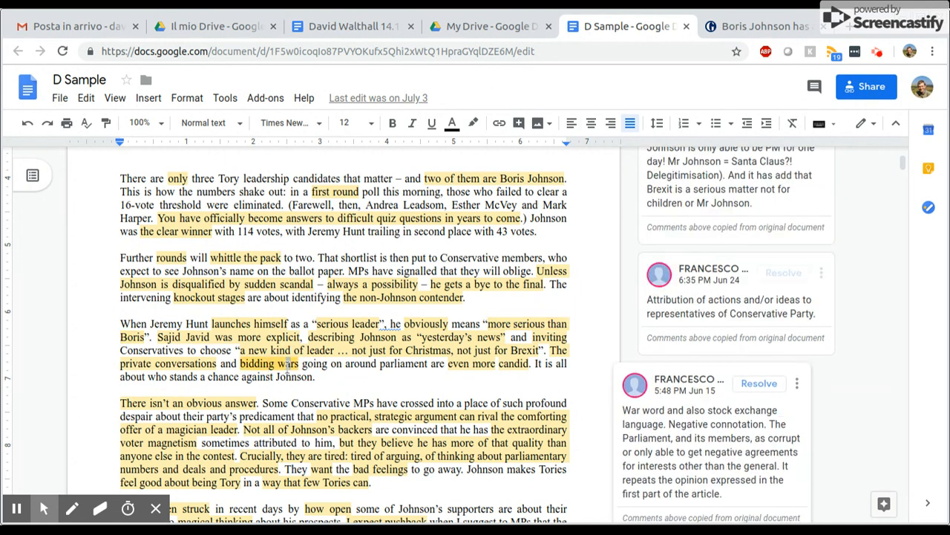
Review the D Sample comments on highlighted phrases in the paragraph beginning "There isn't an obvious answer"
{"action": "left_click", "coordinate": [379, 417]}
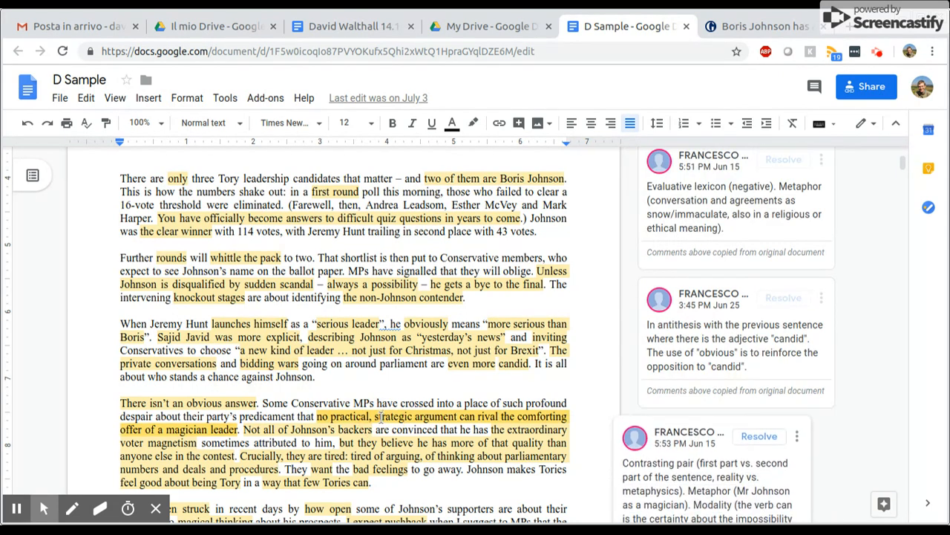
{"action": "scroll", "coordinate": [379, 417], "scroll_direction": "down", "scroll_amount": 1}
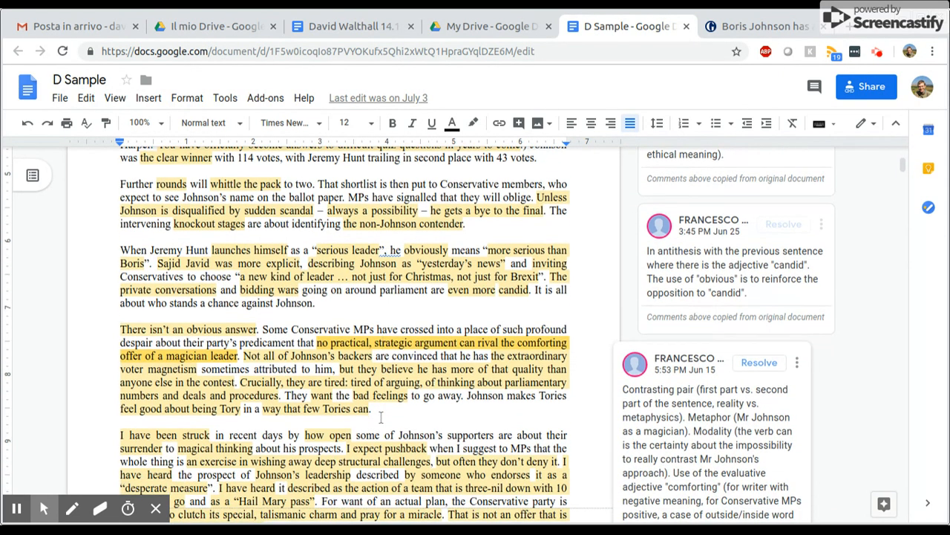
{"action": "left_click", "coordinate": [318, 358]}
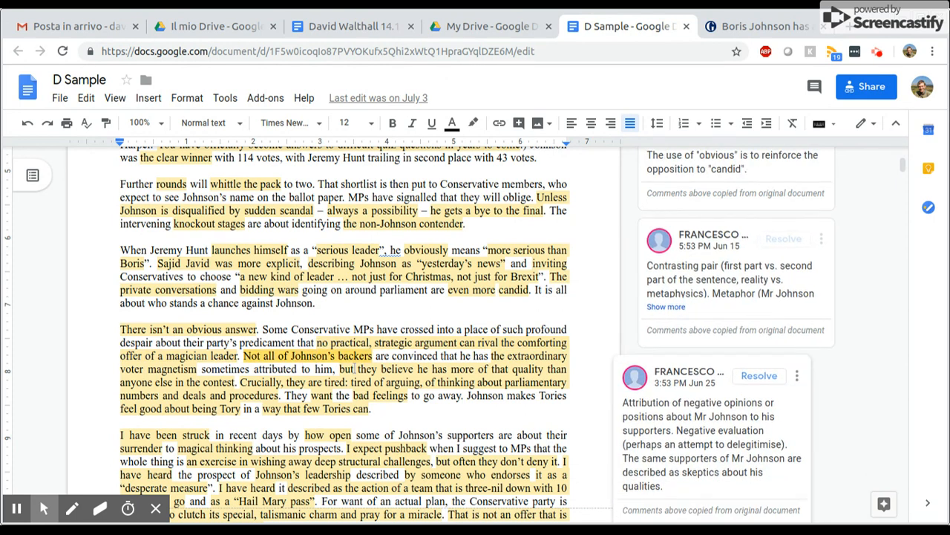
{"action": "left_click", "coordinate": [289, 369]}
{"action": "left_click", "coordinate": [291, 382]}
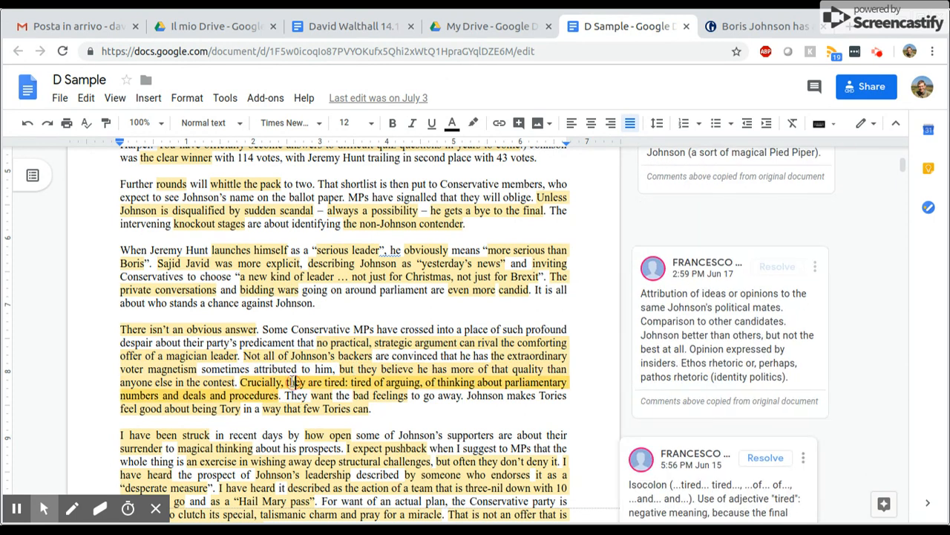
{"action": "scroll", "coordinate": [291, 382], "scroll_direction": "down", "scroll_amount": 1}
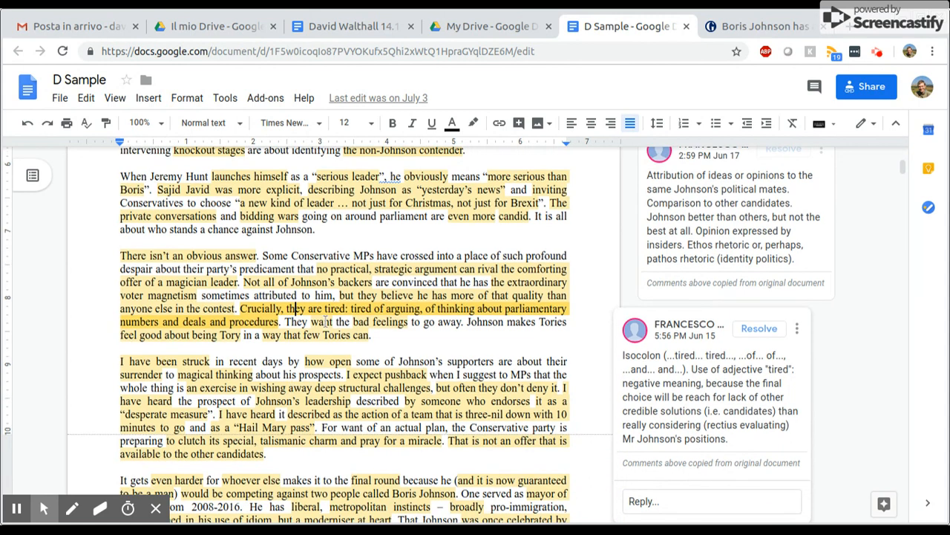
{"action": "left_click", "coordinate": [323, 321]}
{"action": "left_click", "coordinate": [369, 324]}
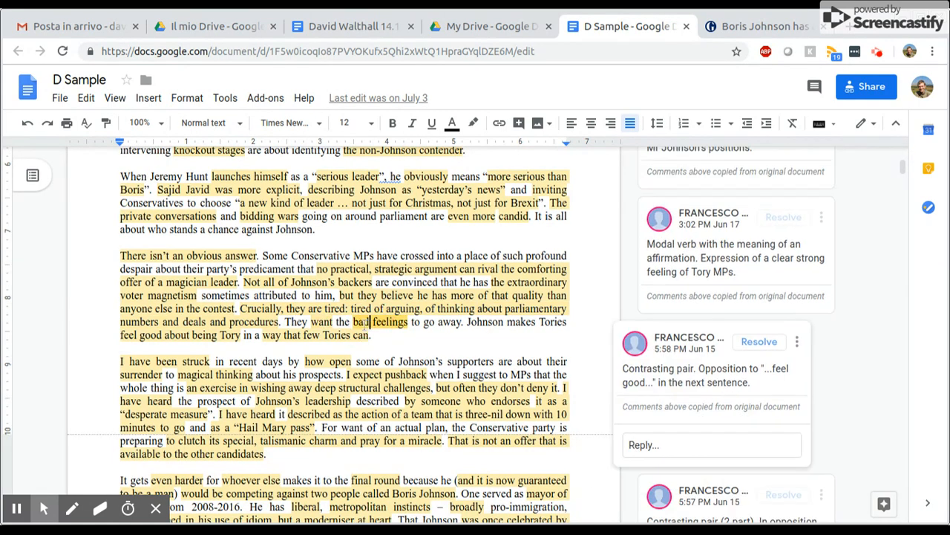
{"action": "left_click", "coordinate": [181, 335]}
{"action": "left_click", "coordinate": [295, 336]}
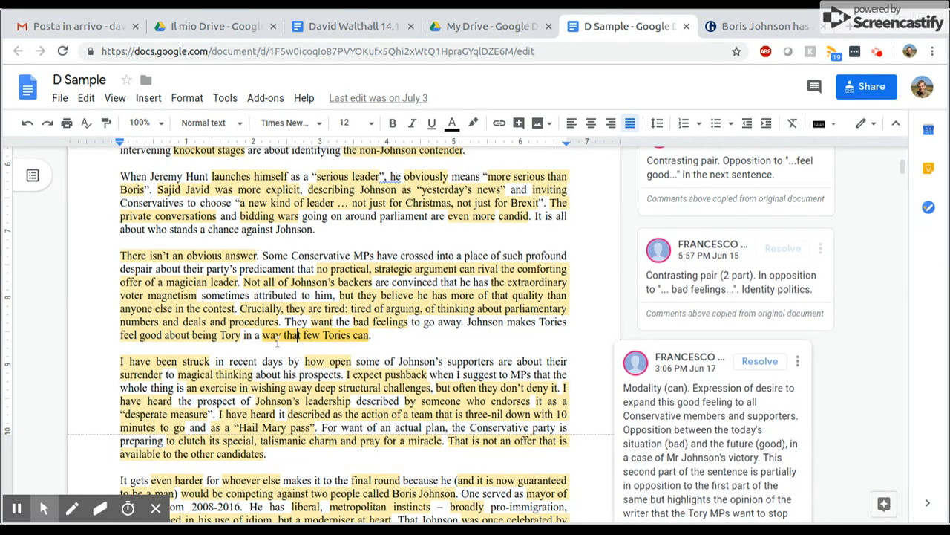
Review the D Sample comments on highlighted phrases in the paragraph beginning "I have been struck"
{"action": "left_click", "coordinate": [187, 364]}
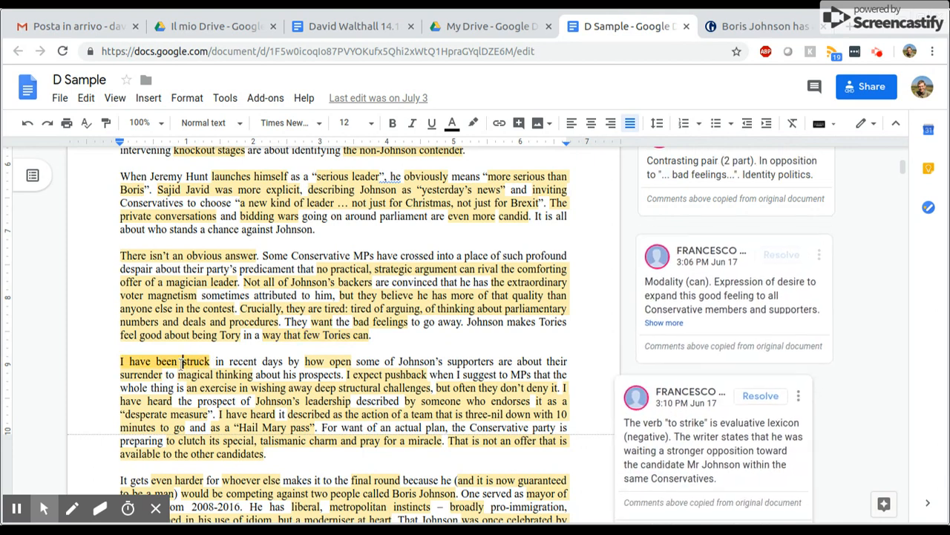
{"action": "left_click", "coordinate": [314, 361]}
{"action": "left_click", "coordinate": [359, 375]}
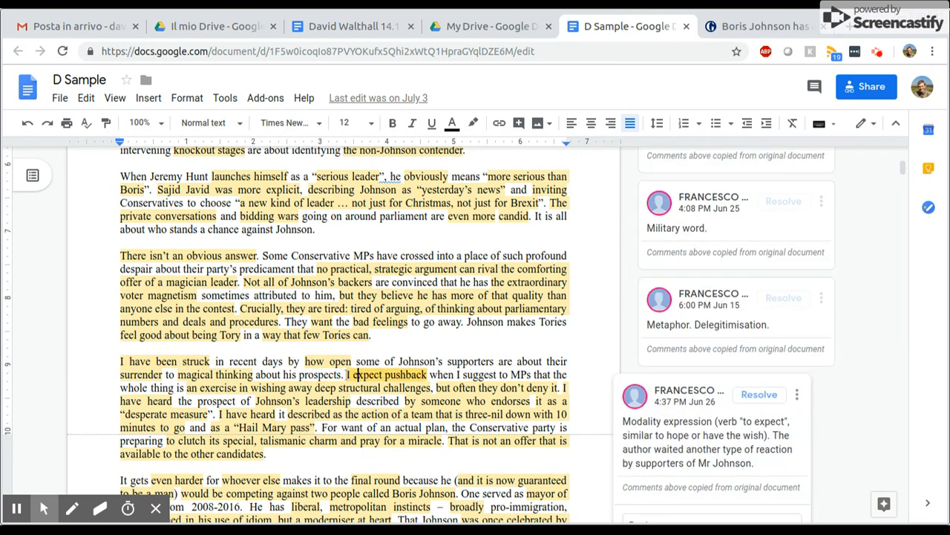
{"action": "left_click", "coordinate": [198, 388]}
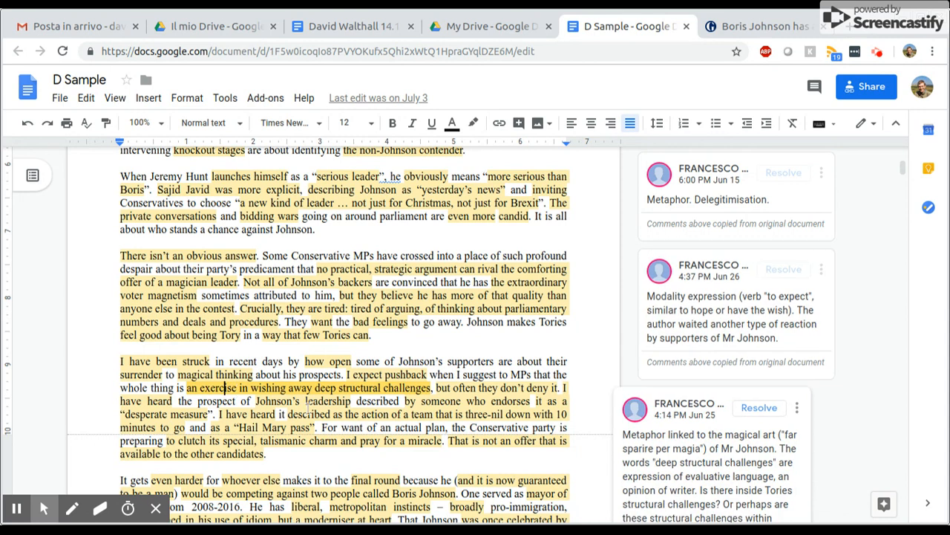
{"action": "left_click", "coordinate": [446, 388]}
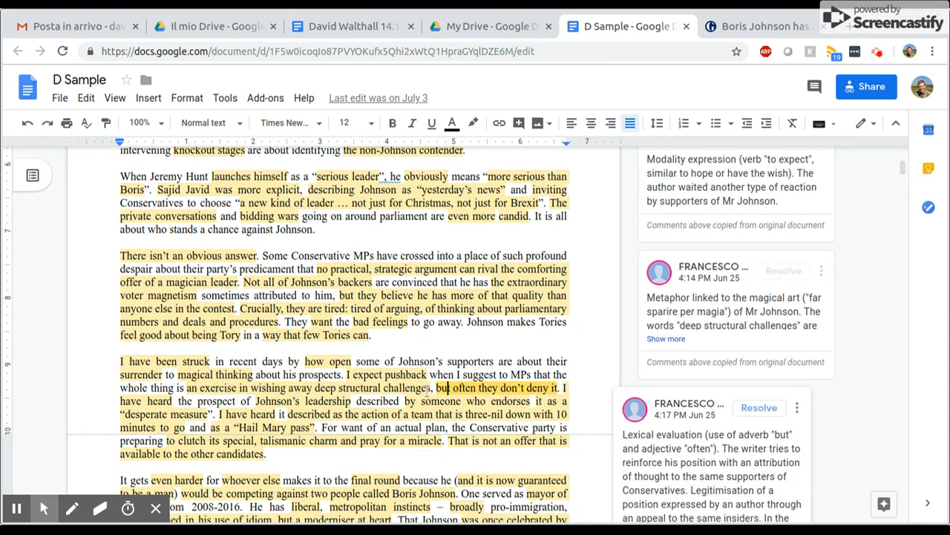
{"action": "left_click", "coordinate": [135, 401]}
{"action": "scroll", "coordinate": [308, 317], "scroll_direction": "down", "scroll_amount": 2}
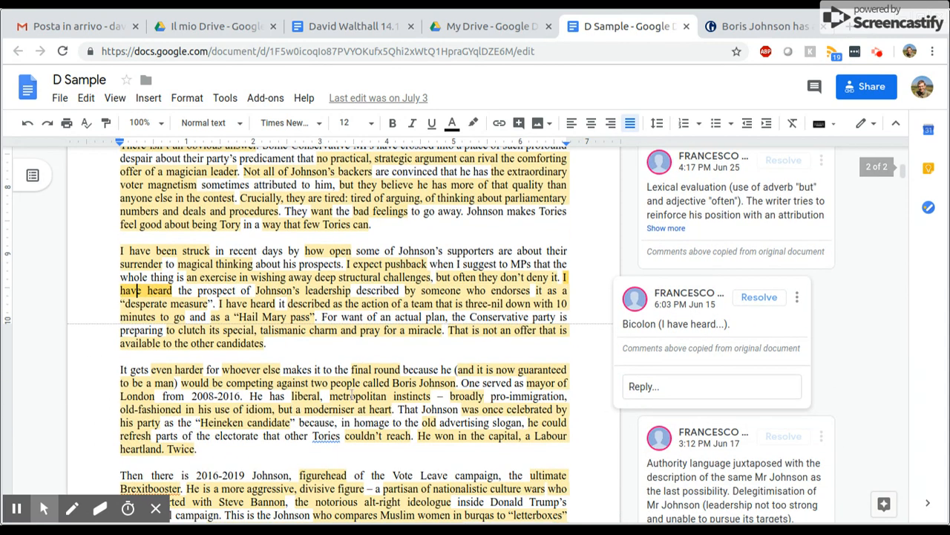
{"action": "left_click", "coordinate": [307, 290]}
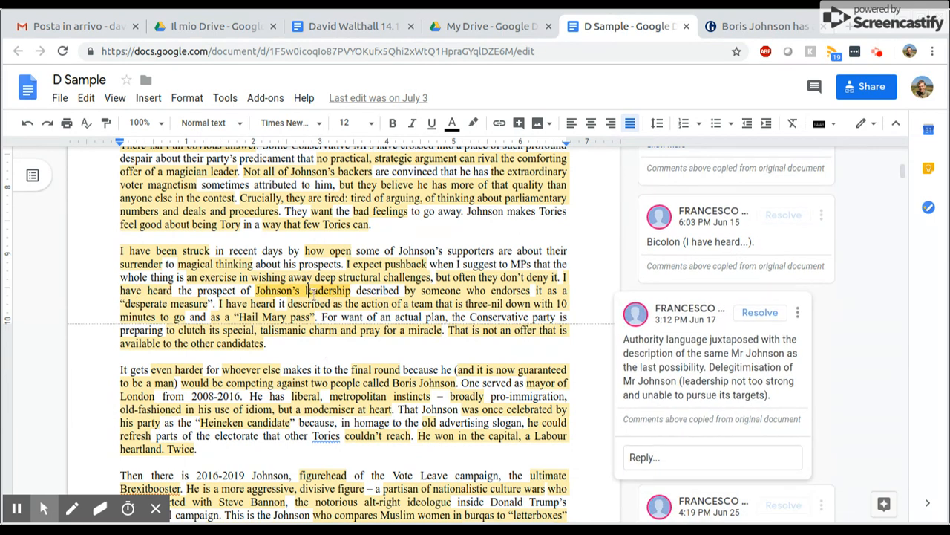
{"action": "left_click", "coordinate": [445, 290]}
{"action": "left_click", "coordinate": [153, 304]}
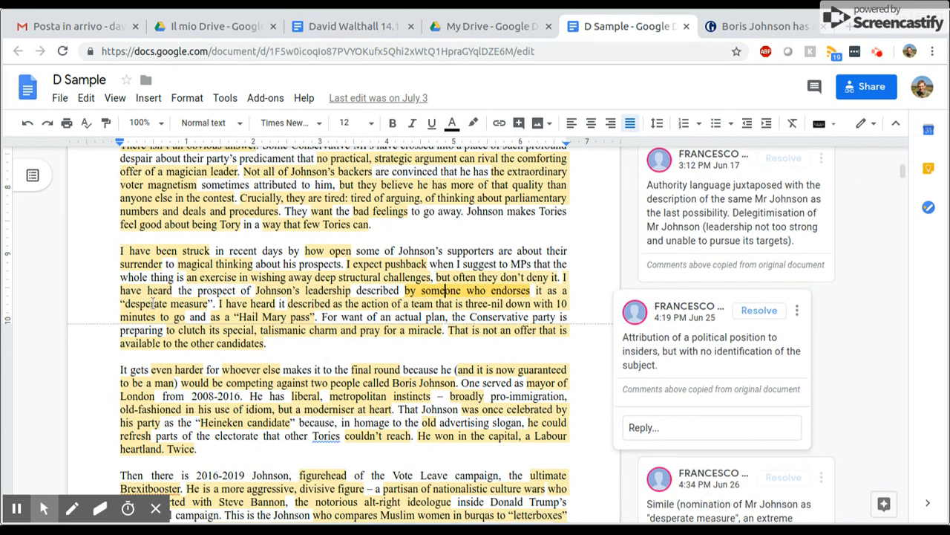
{"action": "left_click", "coordinate": [236, 303]}
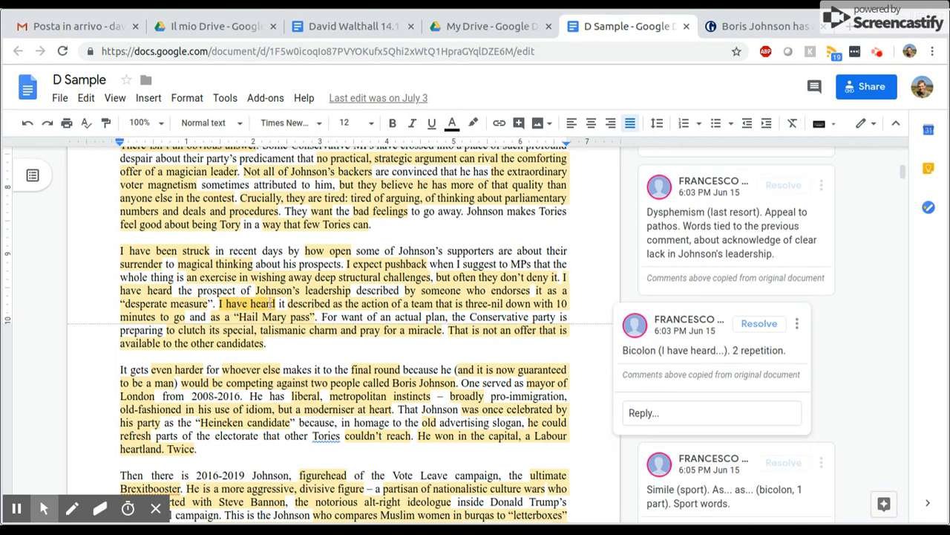
{"action": "left_click", "coordinate": [306, 303]}
{"action": "left_click", "coordinate": [268, 317]}
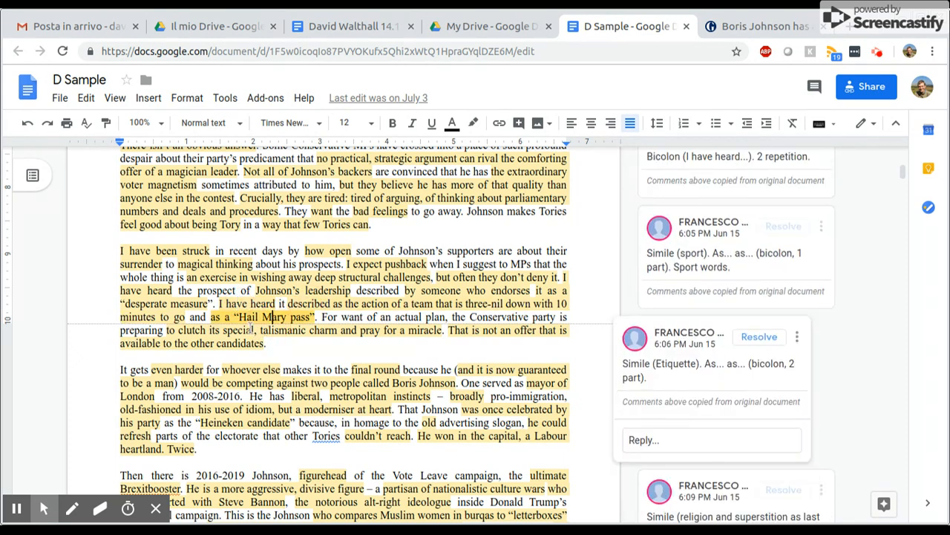
{"action": "left_click", "coordinate": [251, 330]}
Review the D Sample comments on the opening highlights of the paragraph beginning "It gets even harder"
{"action": "left_click", "coordinate": [190, 369]}
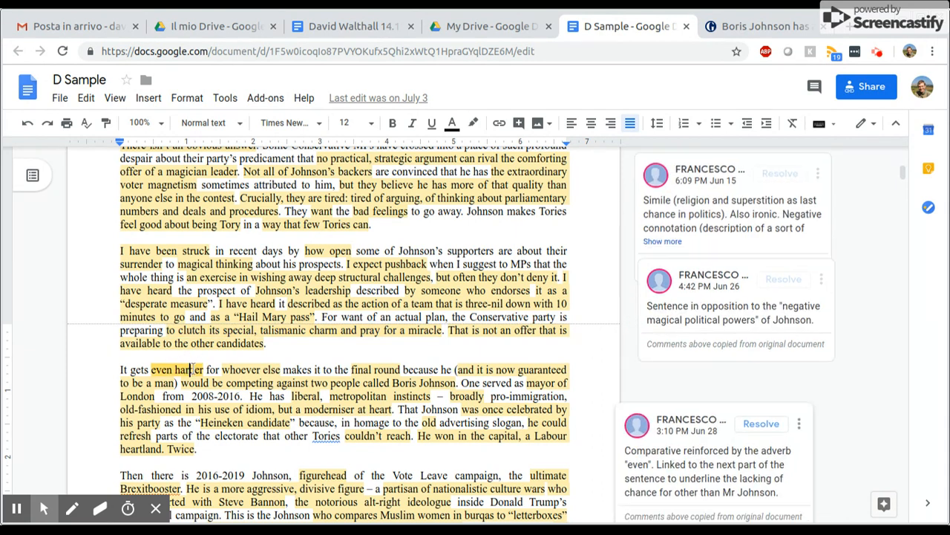
{"action": "left_click", "coordinate": [236, 369]}
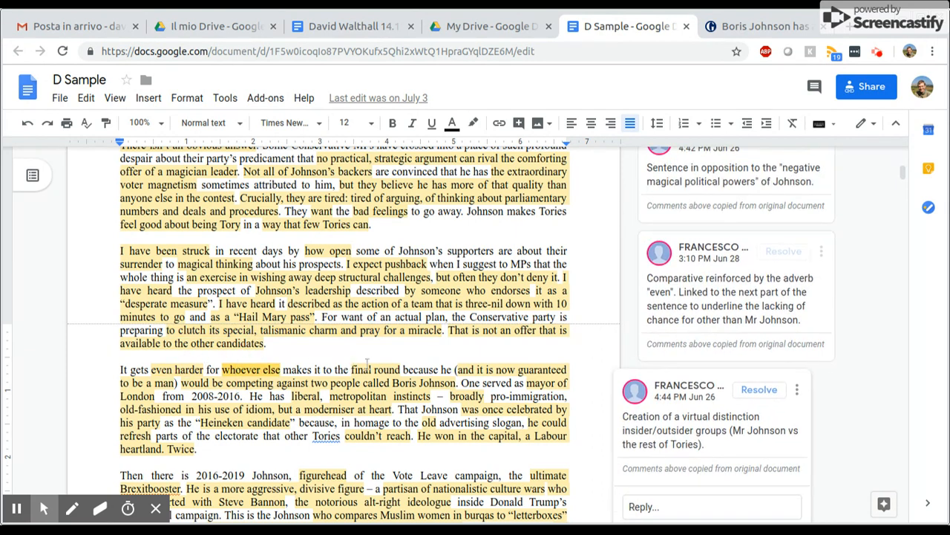
{"action": "left_click", "coordinate": [366, 369]}
{"action": "left_click", "coordinate": [479, 369]}
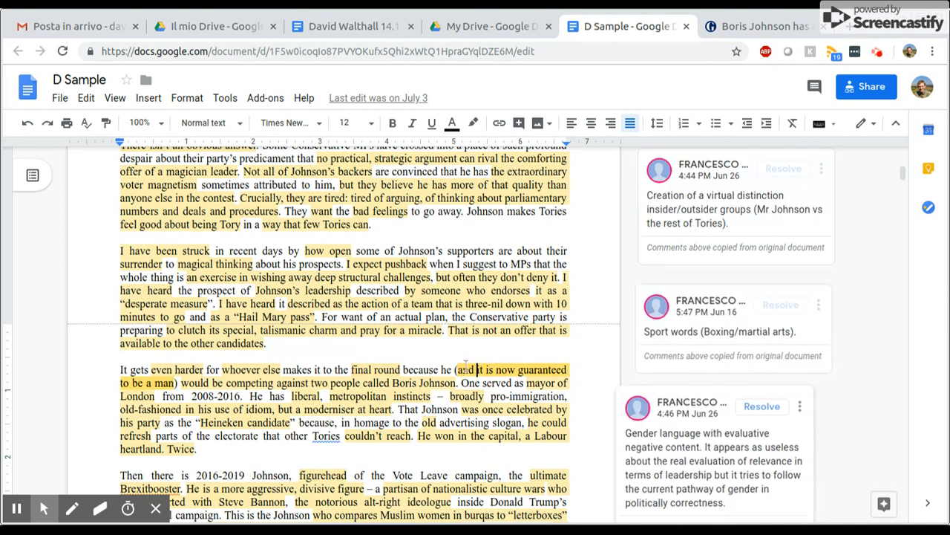
{"action": "left_click", "coordinate": [238, 382]}
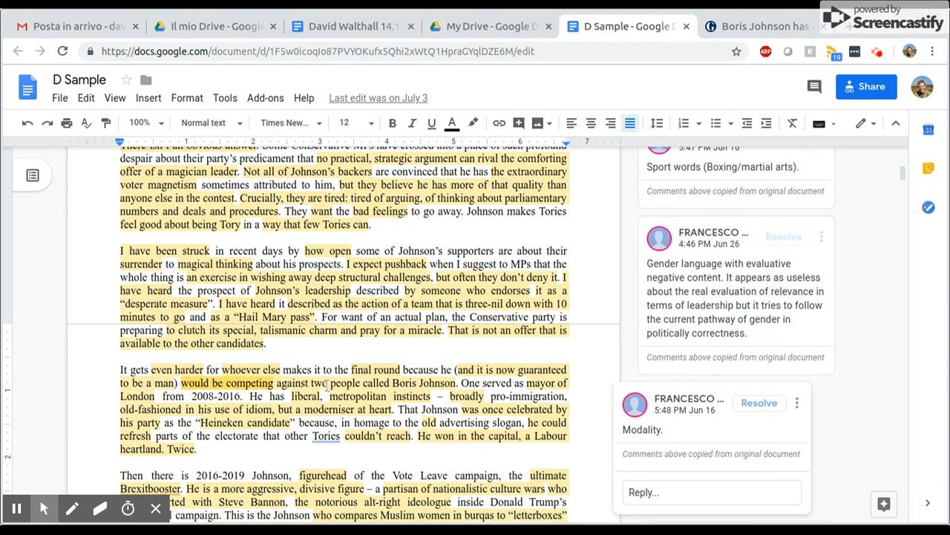
{"action": "left_click", "coordinate": [327, 383]}
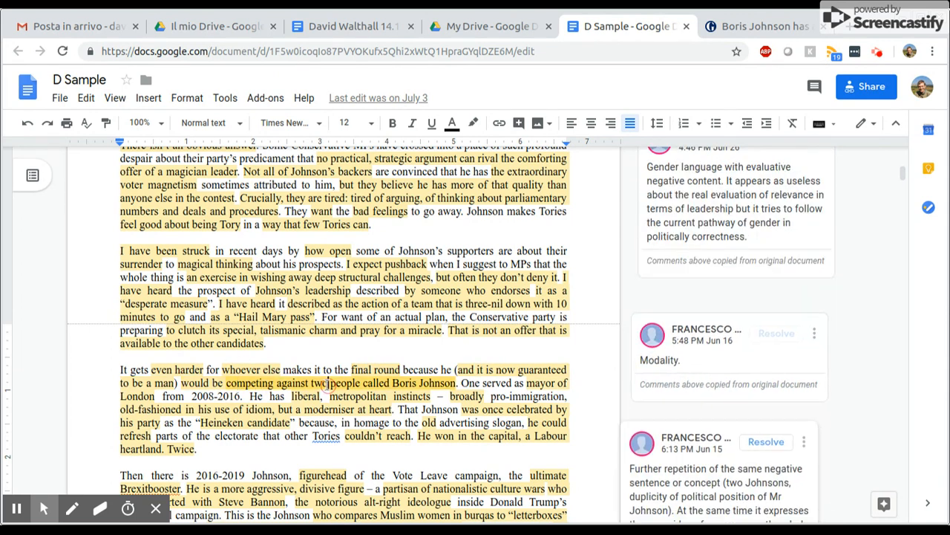
{"action": "left_click", "coordinate": [539, 382]}
{"action": "left_click", "coordinate": [313, 397]}
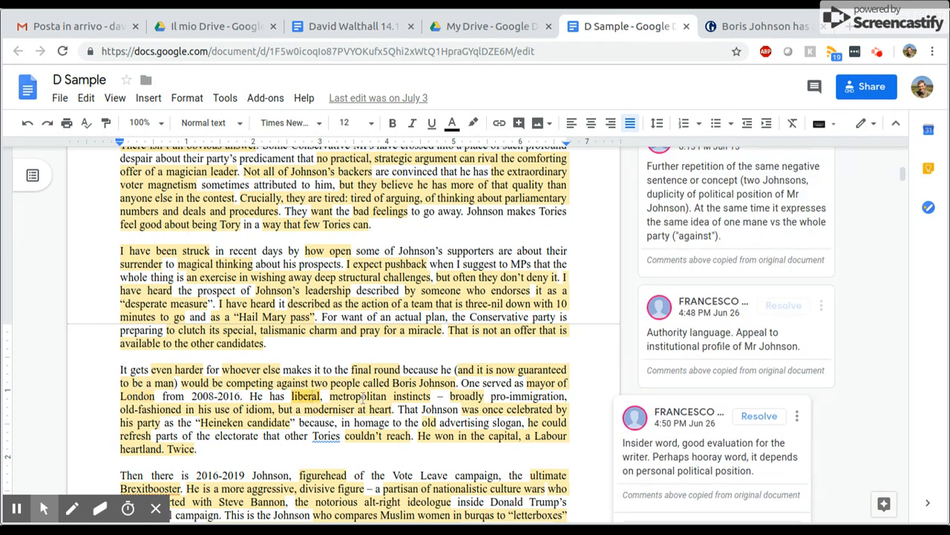
{"action": "left_click", "coordinate": [363, 397]}
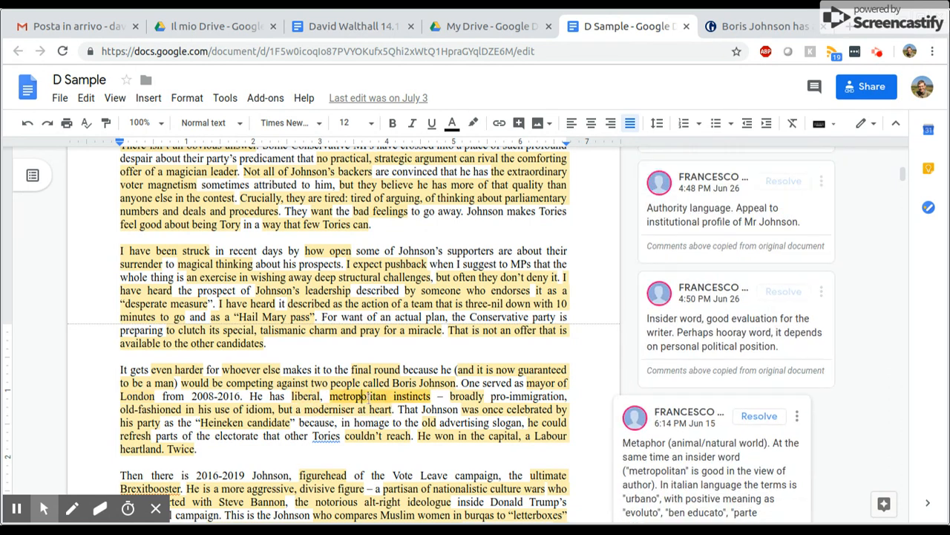
Review the D Sample comments on the remaining highlights of that paragraph, from "broadly" to "He won in the capital"
{"action": "left_click", "coordinate": [466, 397]}
{"action": "left_click", "coordinate": [178, 409]}
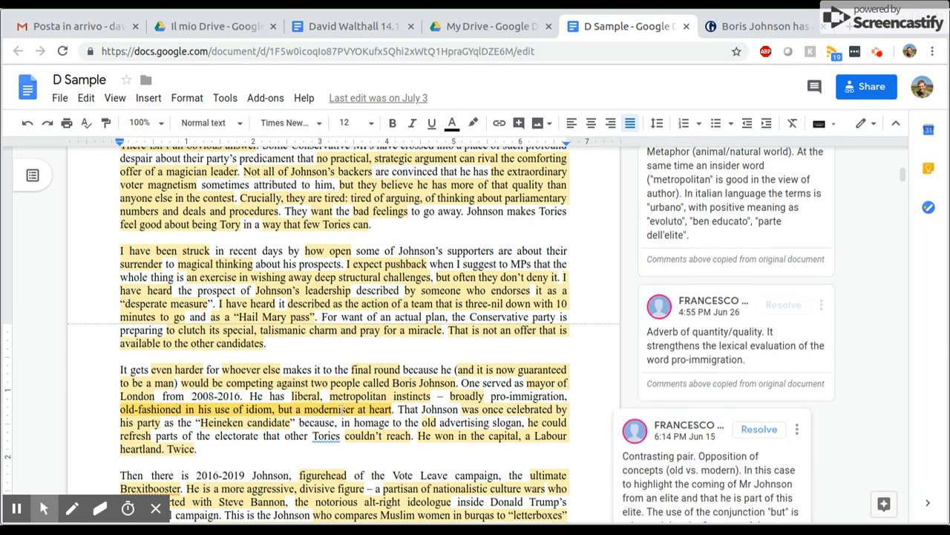
{"action": "left_click", "coordinate": [479, 409]}
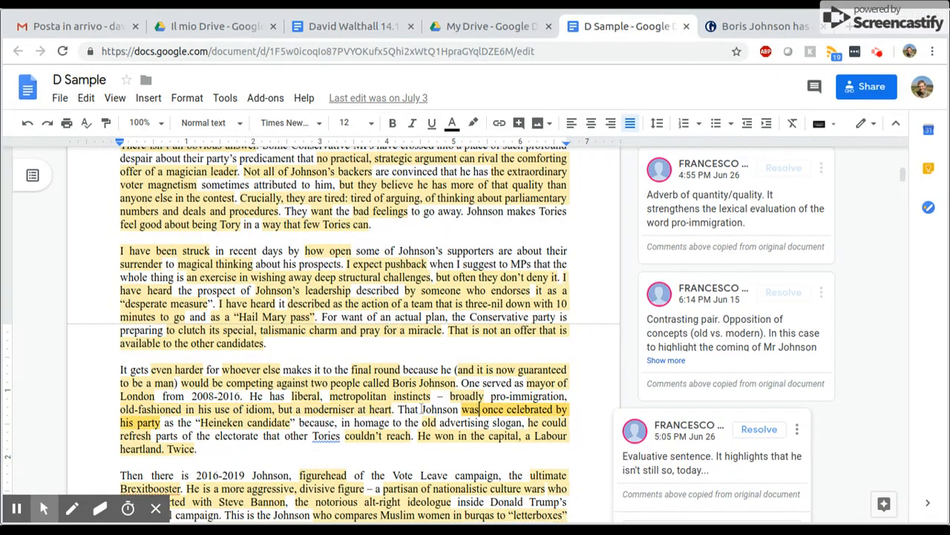
{"action": "left_click", "coordinate": [265, 422]}
{"action": "scroll", "coordinate": [282, 423], "scroll_direction": "down", "scroll_amount": 2}
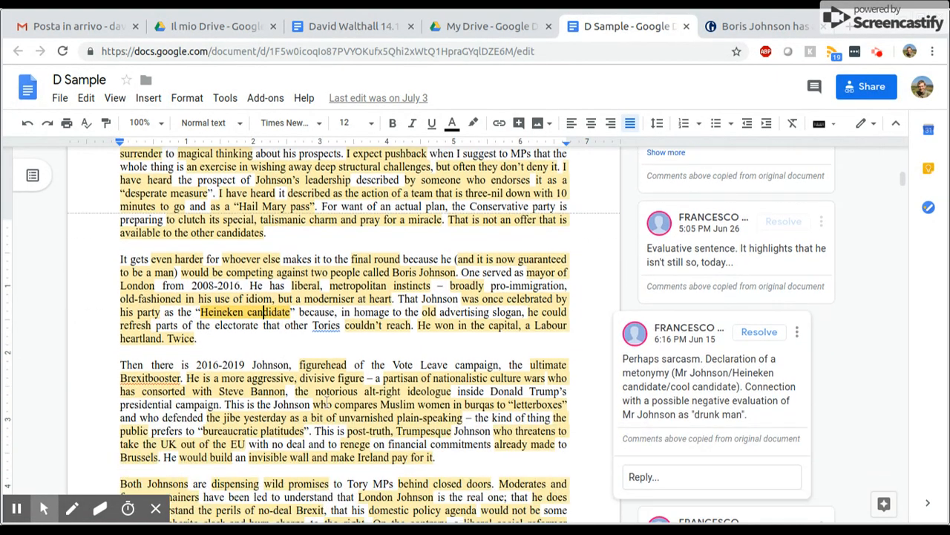
{"action": "left_click", "coordinate": [425, 312]}
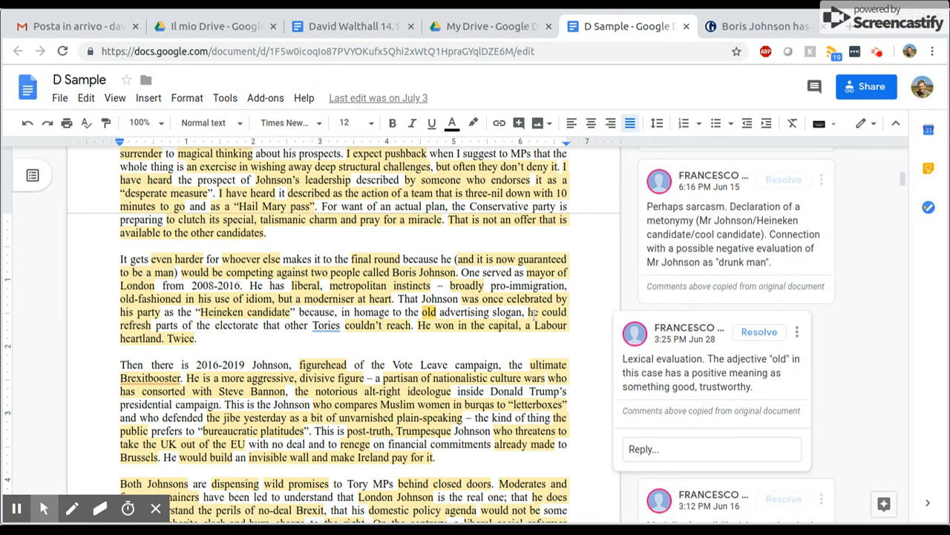
{"action": "left_click", "coordinate": [531, 315]}
{"action": "left_click", "coordinate": [384, 326]}
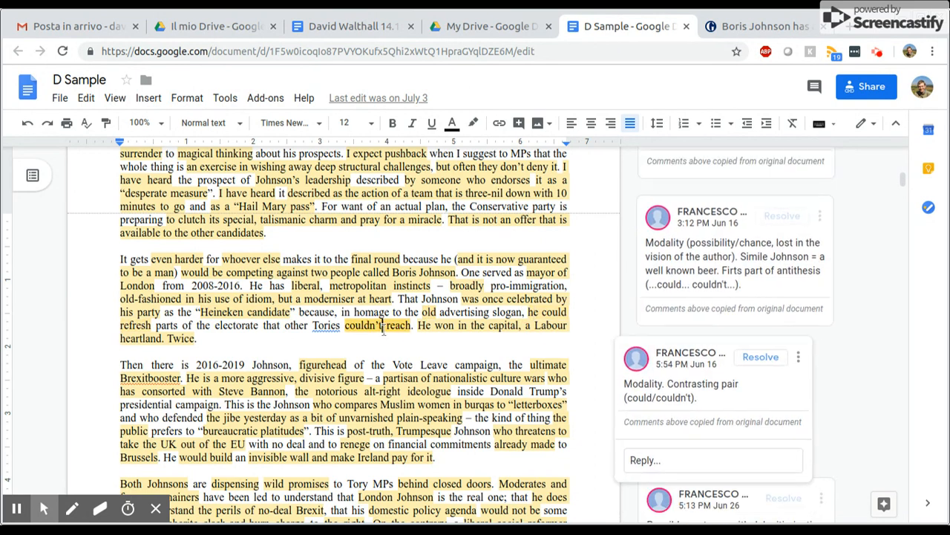
{"action": "left_click", "coordinate": [447, 328]}
Review the D Sample comments on the opening highlights of the paragraph beginning "Then there is 2016-2019 Johnson", from "figurehead" to "letterboxes"
{"action": "left_click", "coordinate": [312, 364]}
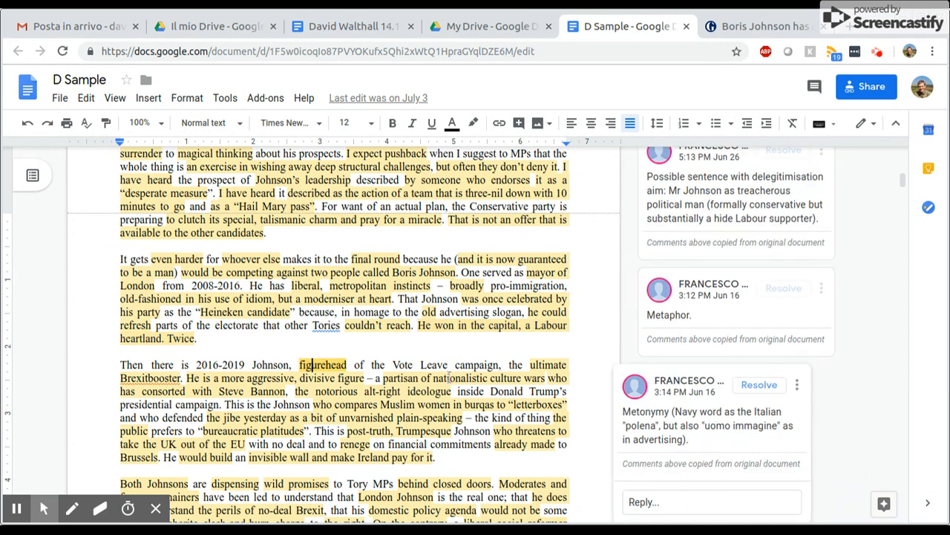
{"action": "left_click", "coordinate": [541, 365]}
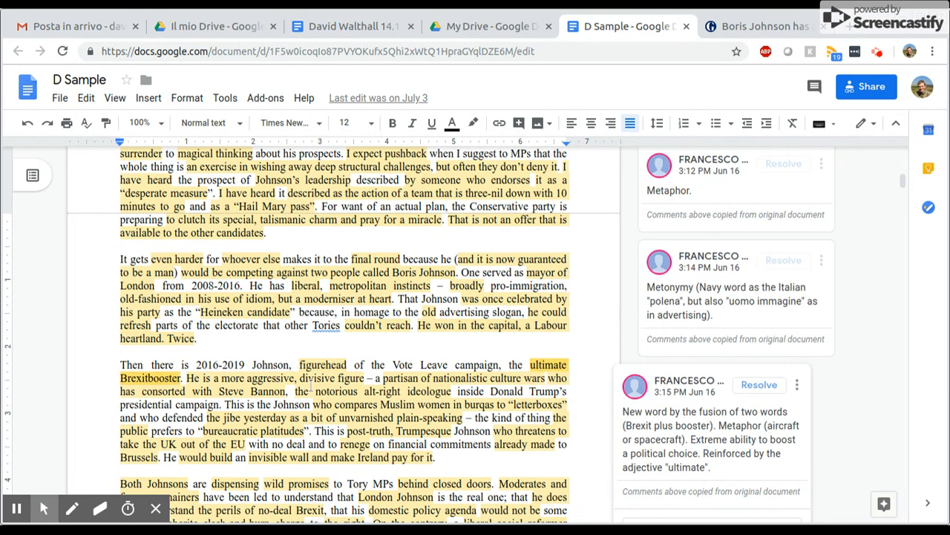
{"action": "left_click", "coordinate": [263, 379]}
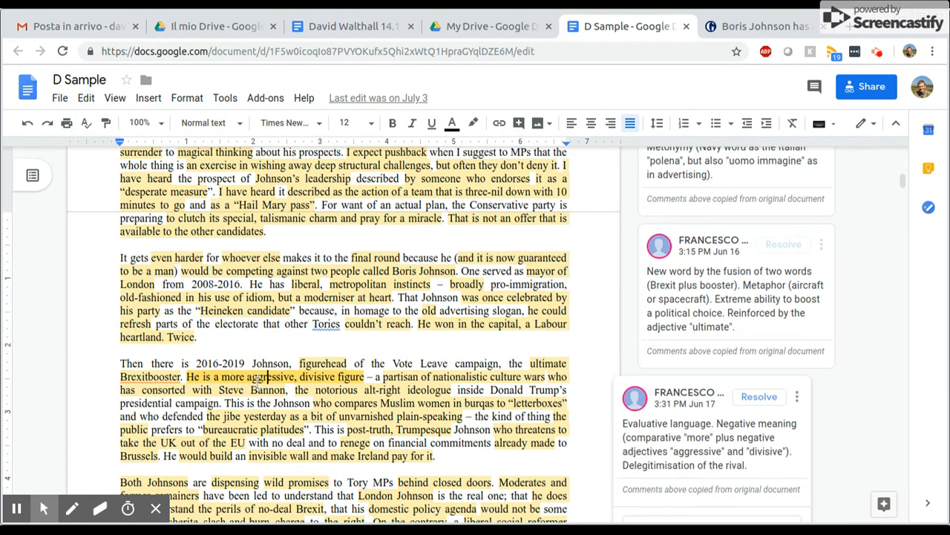
{"action": "scroll", "coordinate": [259, 380], "scroll_direction": "down", "scroll_amount": 2}
{"action": "left_click", "coordinate": [391, 232]}
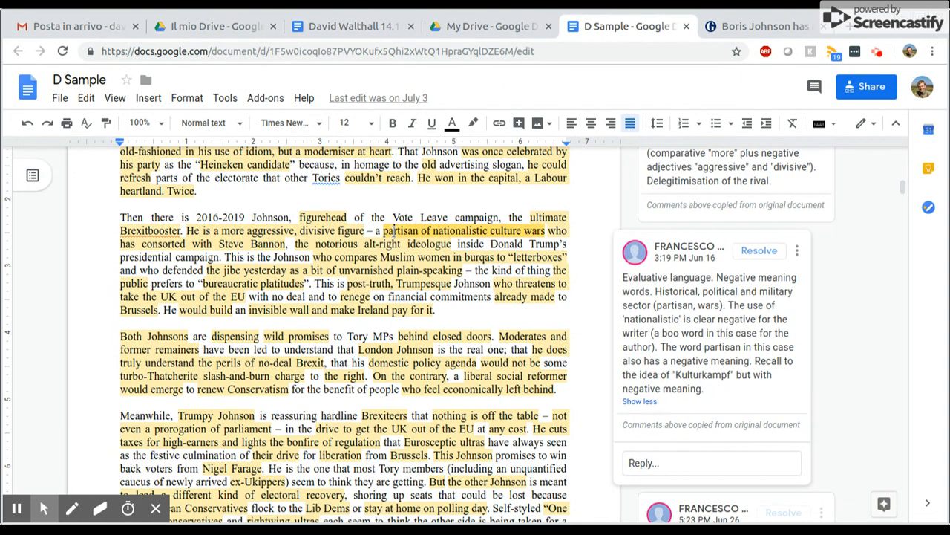
{"action": "left_click", "coordinate": [216, 243]}
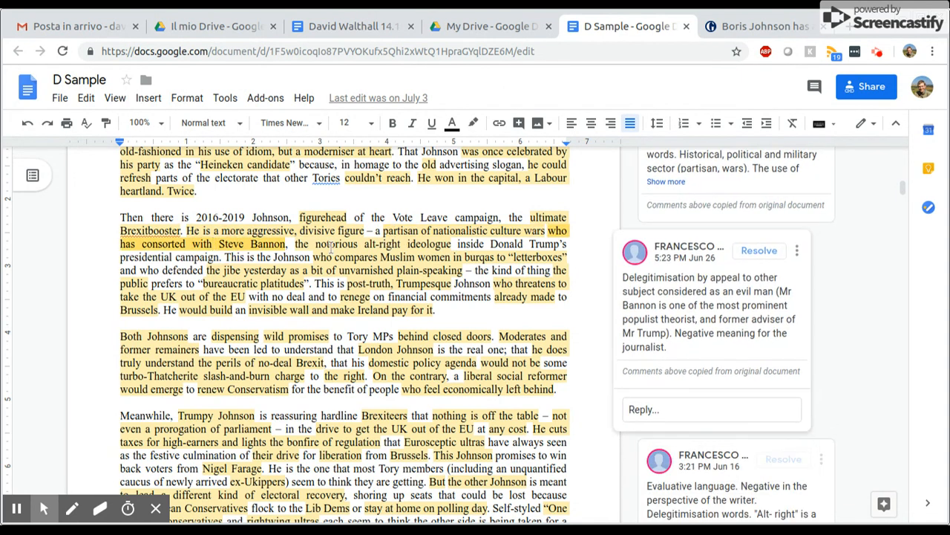
{"action": "left_click", "coordinate": [332, 245]}
{"action": "left_click", "coordinate": [355, 259]}
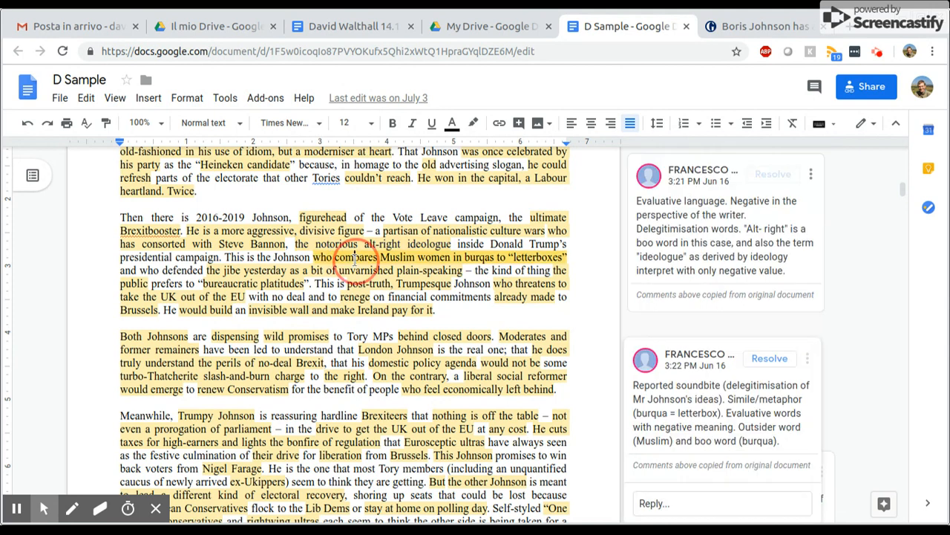
Review the D Sample comments on the remaining highlights of that paragraph, from "the jibe" to "invisible wall and make Ireland pay for it"
{"action": "left_click", "coordinate": [234, 272]}
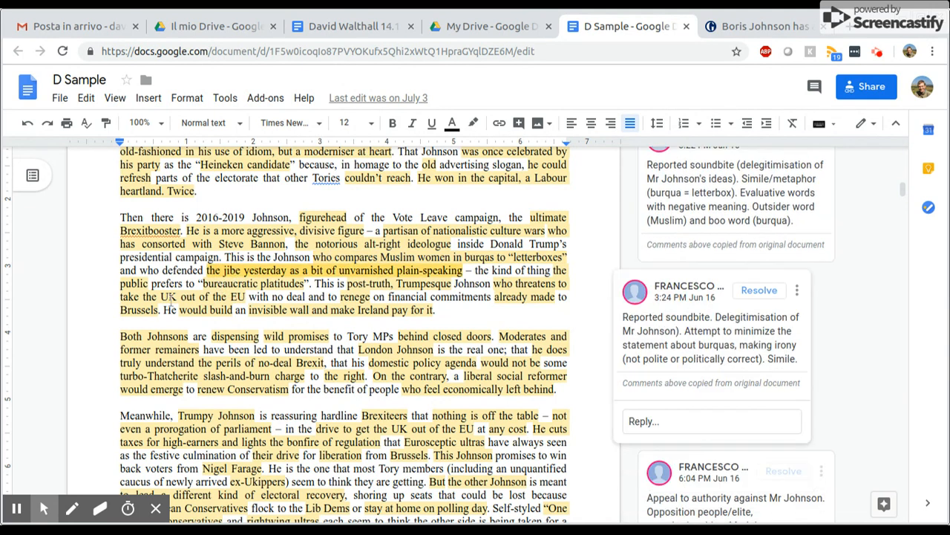
{"action": "left_click", "coordinate": [218, 283]}
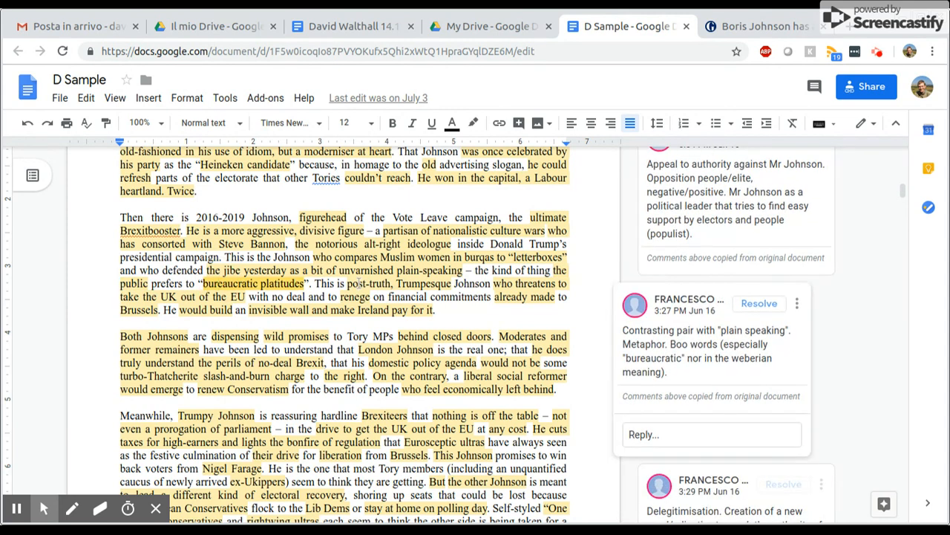
{"action": "left_click", "coordinate": [357, 282]}
{"action": "left_click", "coordinate": [496, 283]}
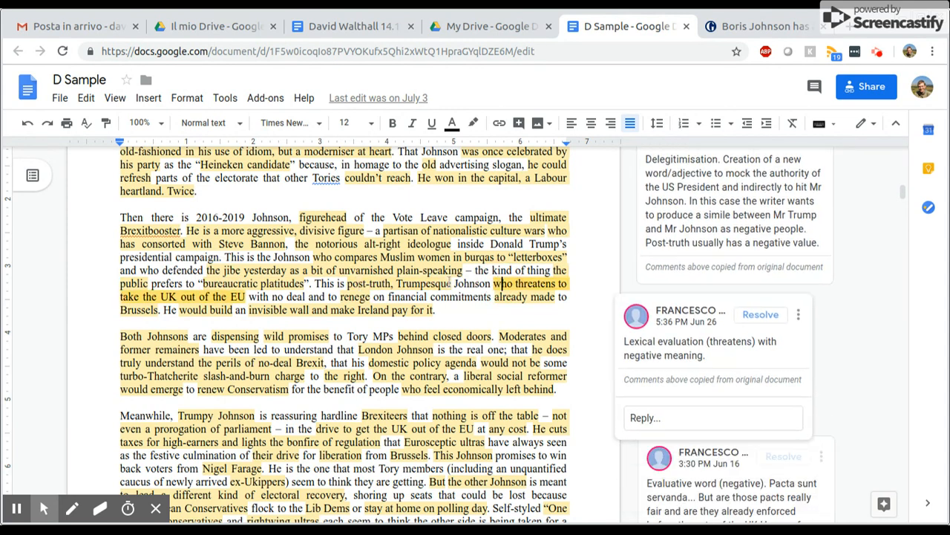
{"action": "left_click", "coordinate": [343, 296]}
{"action": "left_click", "coordinate": [506, 296]}
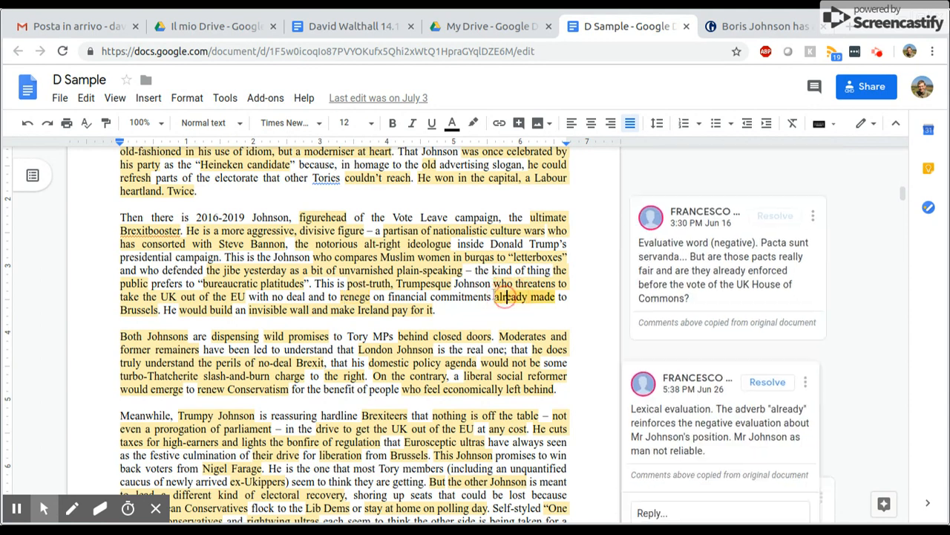
{"action": "left_click", "coordinate": [124, 311]}
{"action": "left_click", "coordinate": [195, 310]}
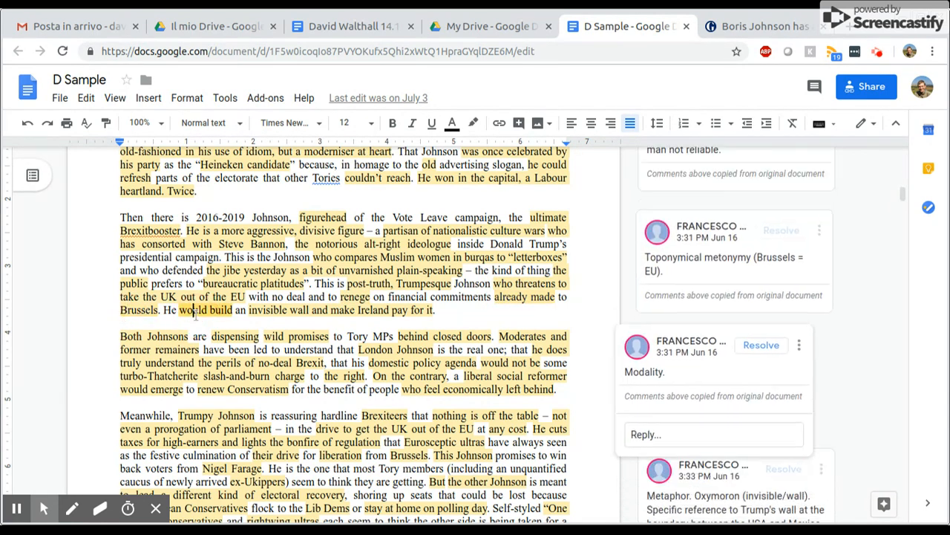
{"action": "left_click", "coordinate": [271, 310]}
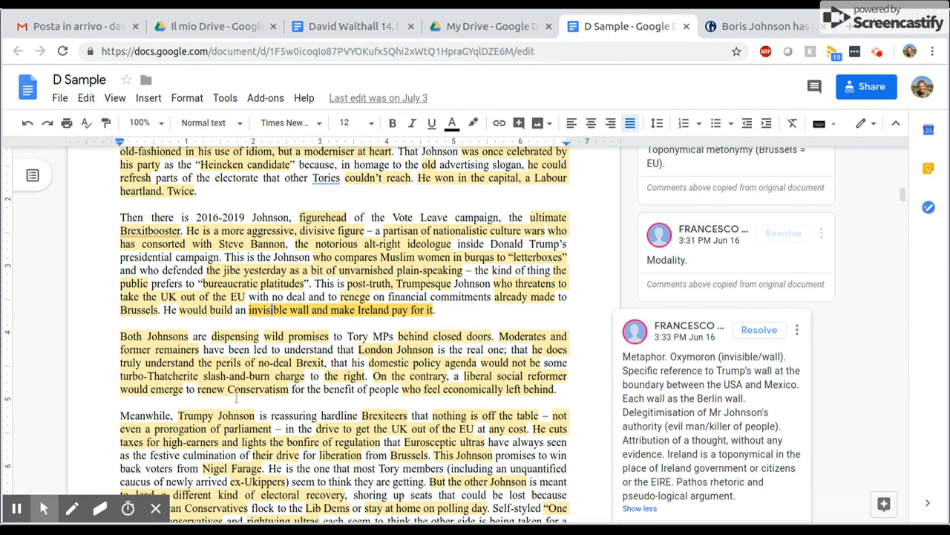
Switch to the student's article document and share it with the student's university e-mail address, sending the invitation
{"action": "left_click", "coordinate": [361, 25]}
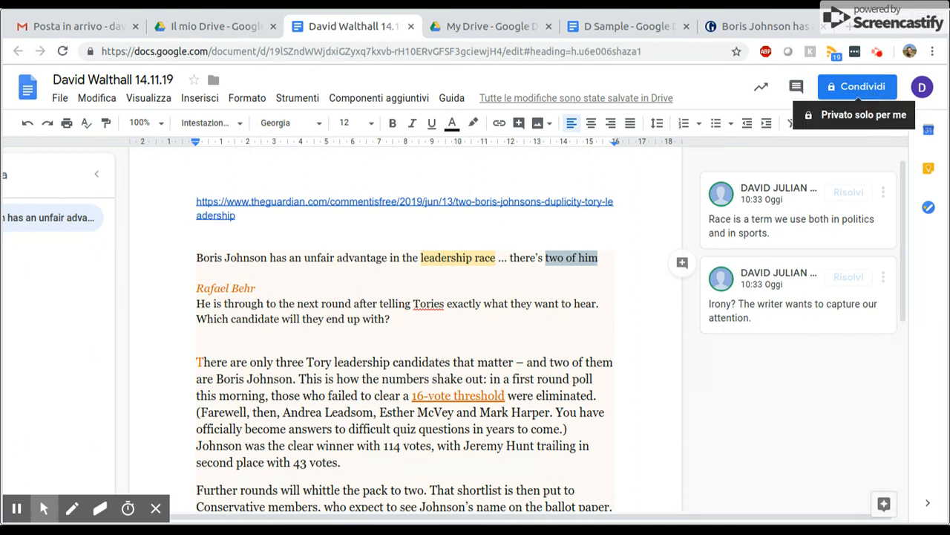
{"action": "left_click", "coordinate": [870, 86]}
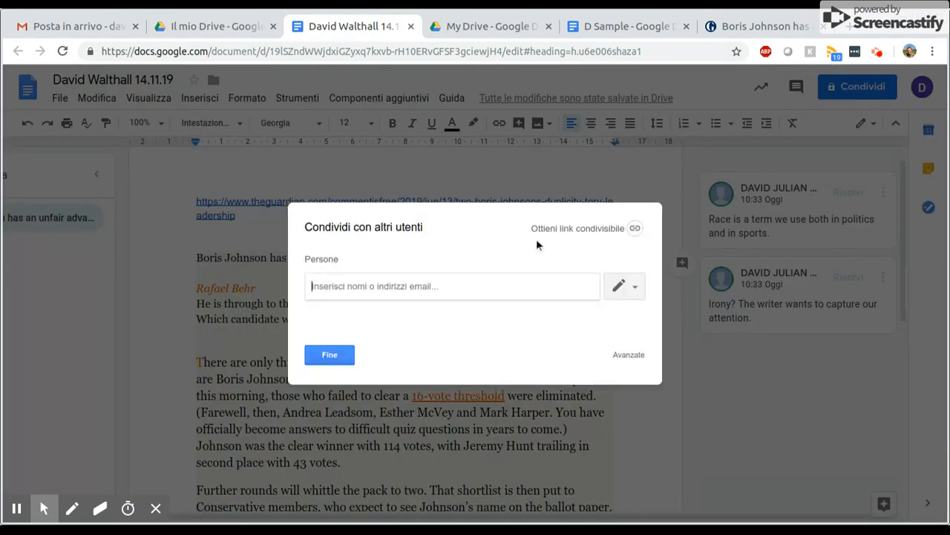
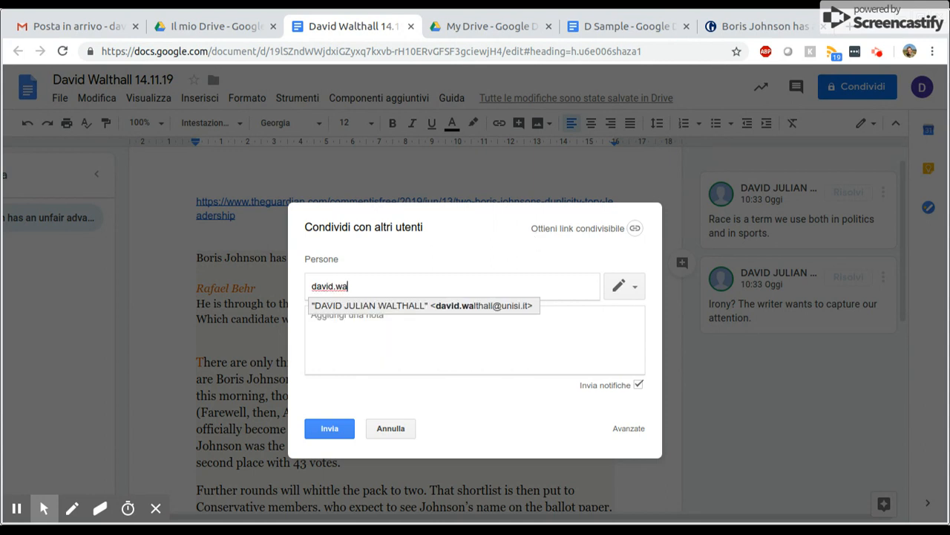
{"action": "left_click", "coordinate": [476, 310]}
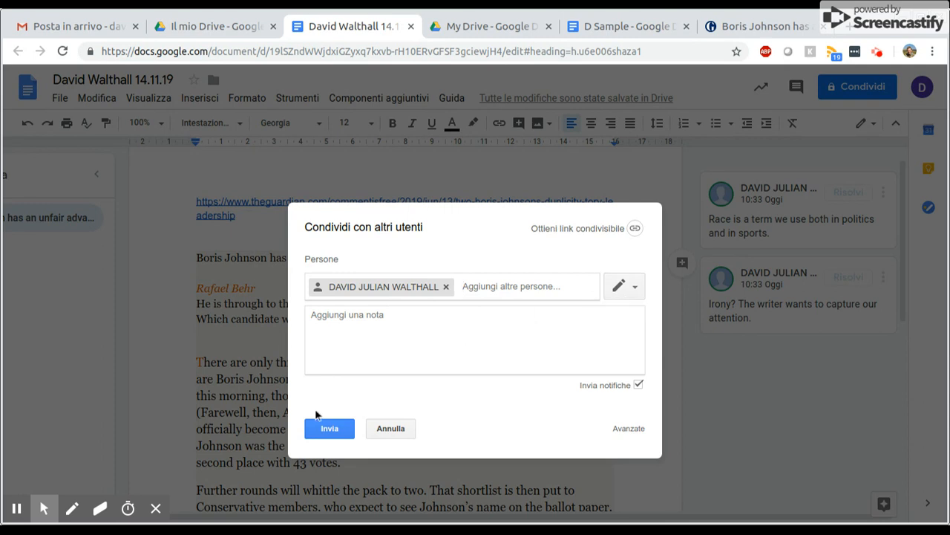
{"action": "left_click", "coordinate": [337, 431]}
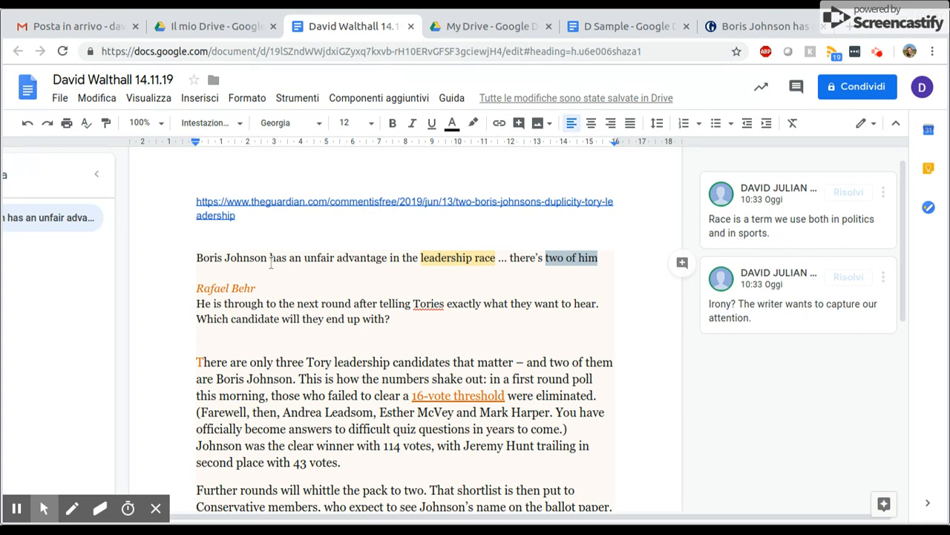
{"action": "scroll", "coordinate": [352, 393], "scroll_direction": "down", "scroll_amount": 3}
{"action": "left_click", "coordinate": [352, 393]}
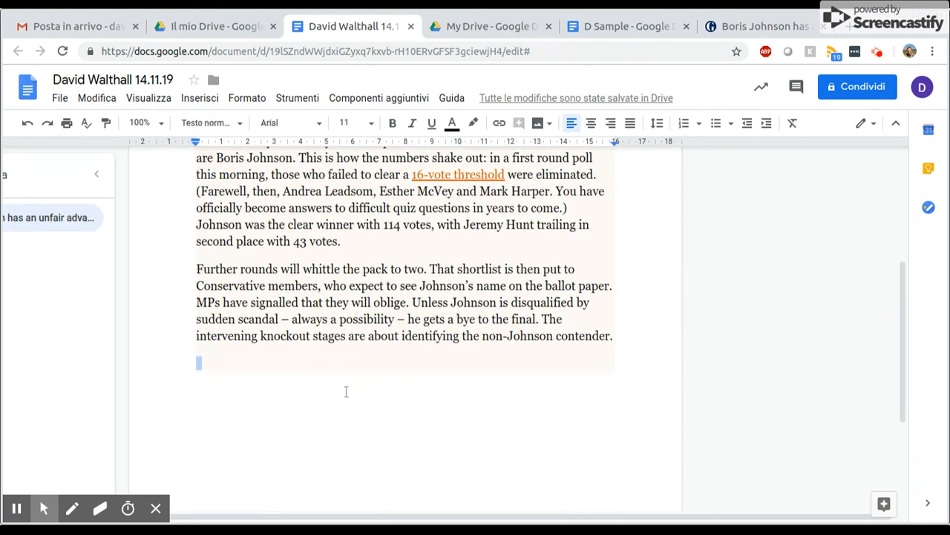
{"action": "key", "text": "Return"}
{"action": "type", "text": "w"}
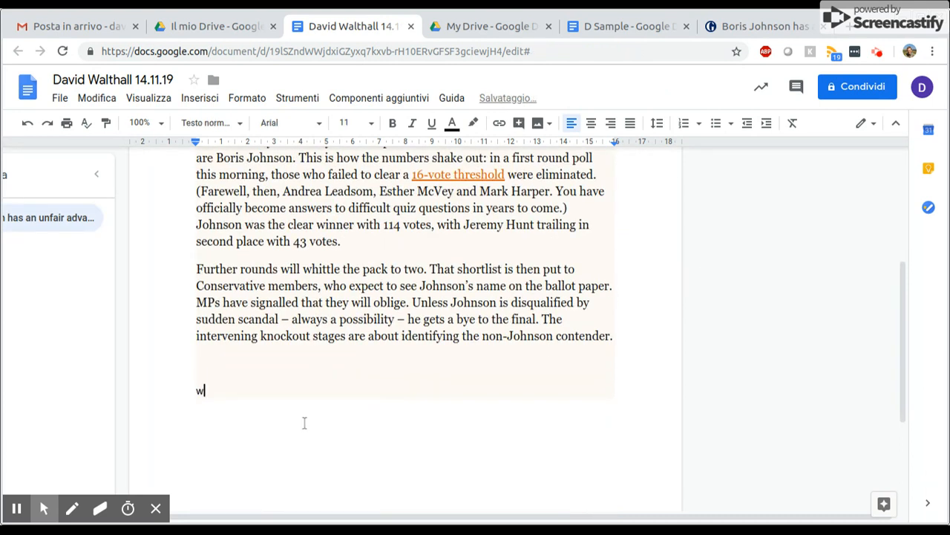
{"action": "type", "text": "ww.usdjw.blogspot.com"}
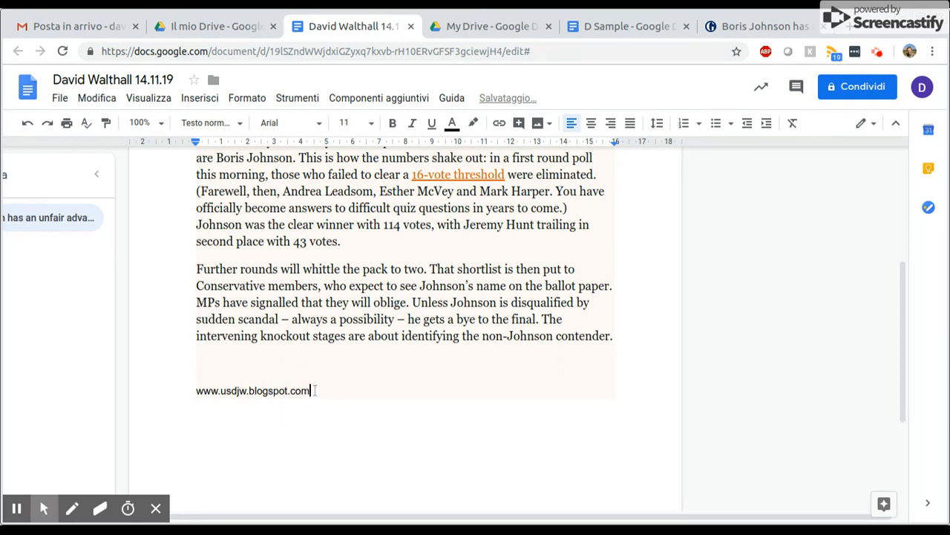
{"action": "left_click_drag", "start_coordinate": [310, 391], "coordinate": [196, 391]}
{"action": "left_click", "coordinate": [371, 123]}
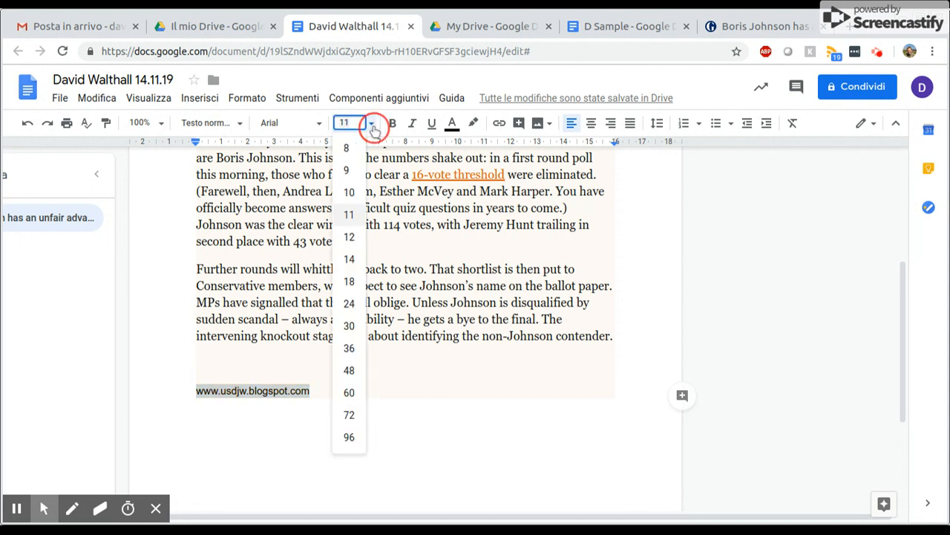
{"action": "left_click", "coordinate": [349, 304]}
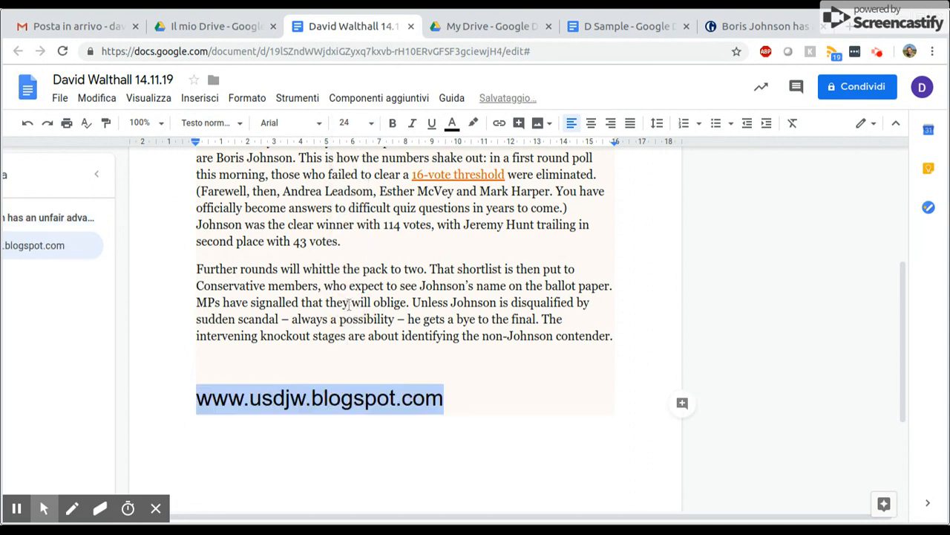
{"action": "left_click", "coordinate": [497, 418]}
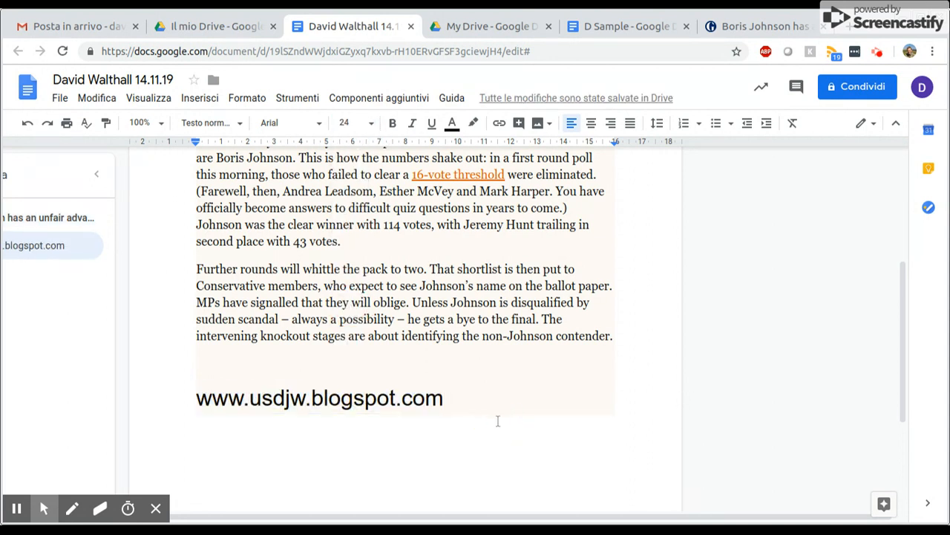